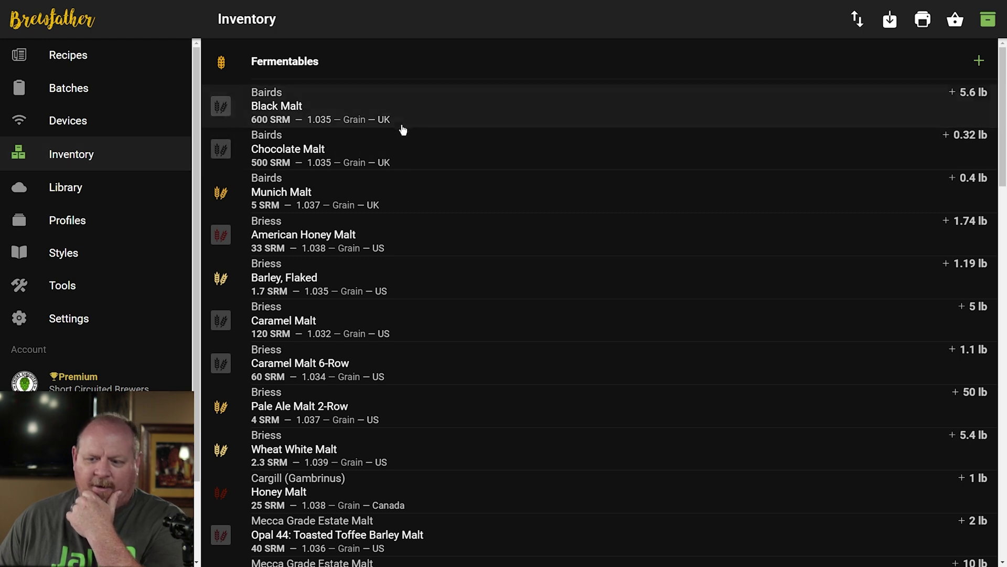
Look through the whole inventory list, from fermentables and hops to miscellaneous items and yeasts
scroll(495, 145, "down", 4)
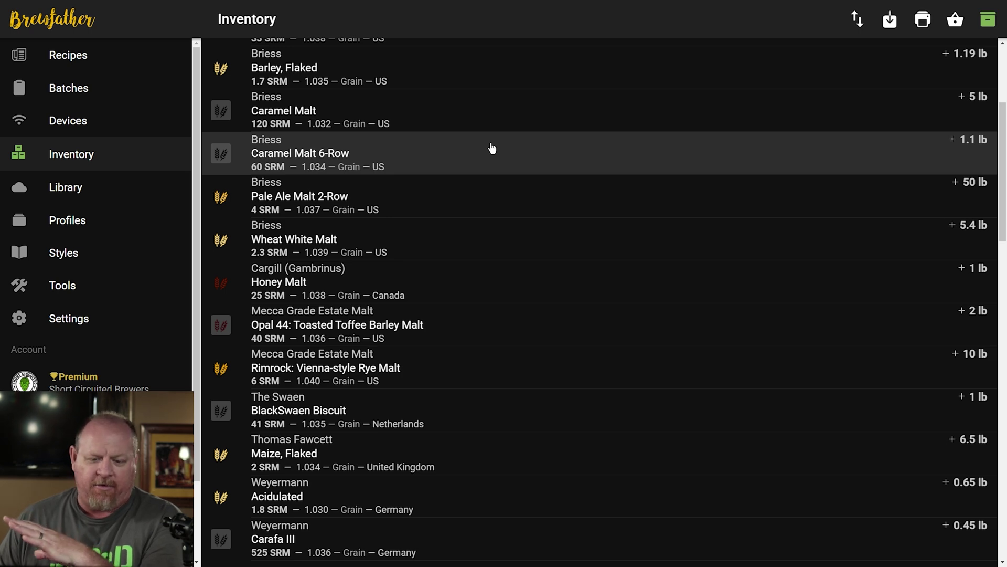
scroll(492, 148, "down", 1)
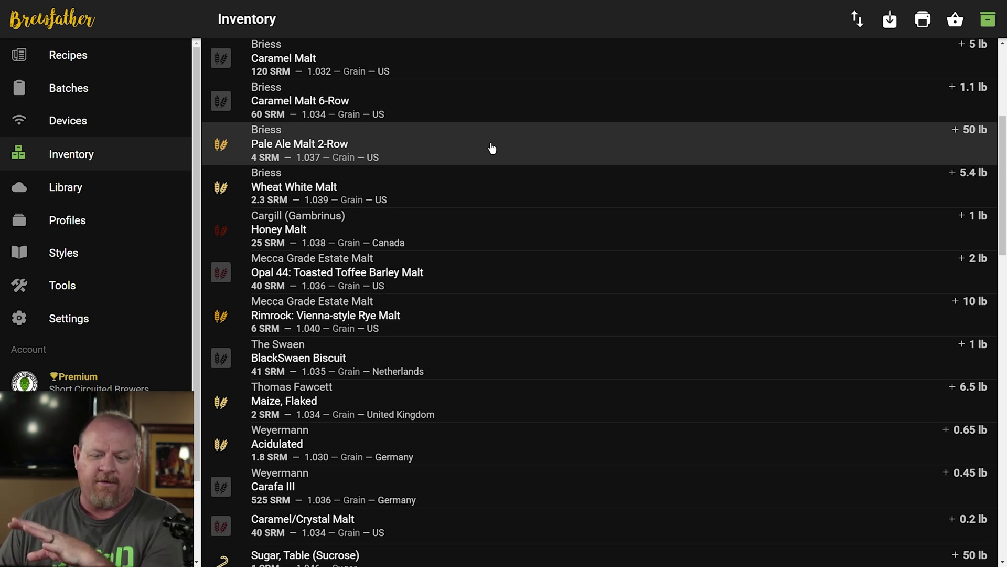
scroll(493, 148, "down", 5)
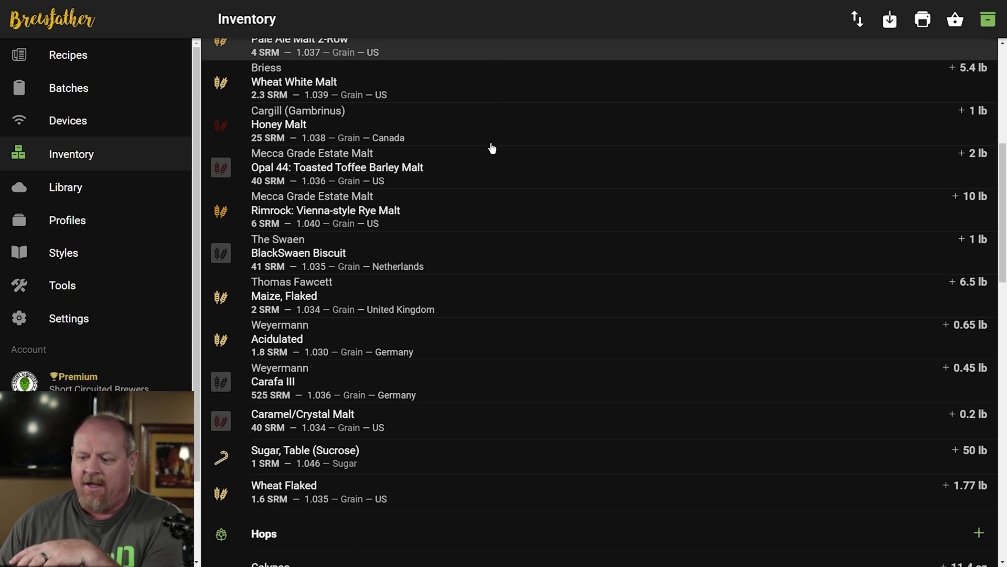
scroll(492, 148, "down", 2)
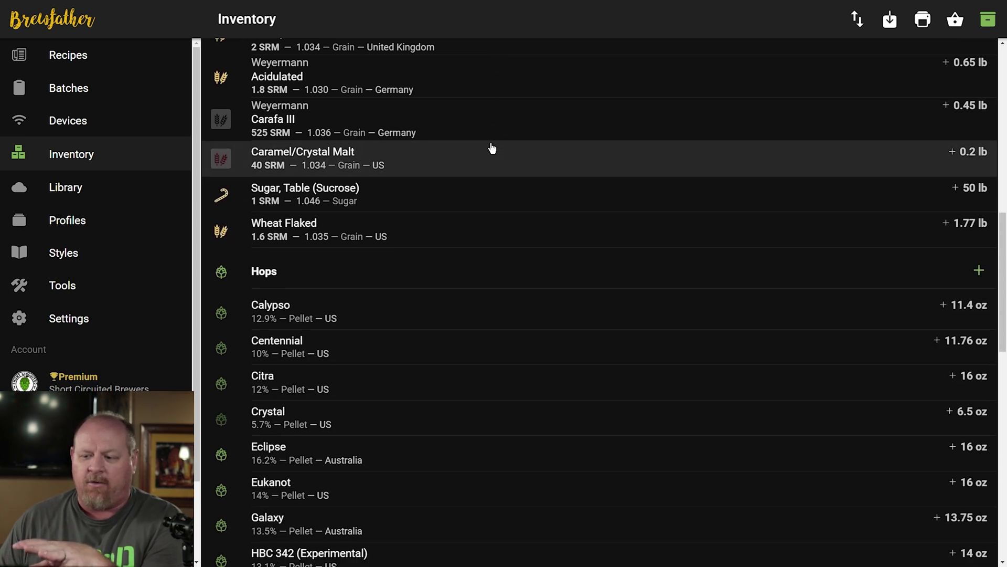
scroll(492, 149, "down", 2)
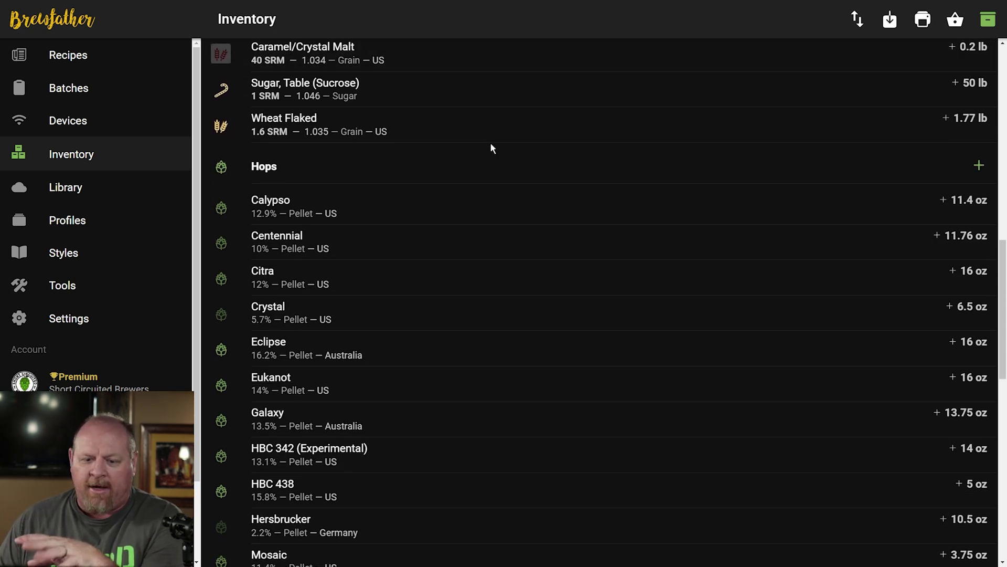
scroll(492, 149, "down", 2)
scroll(492, 148, "down", 10)
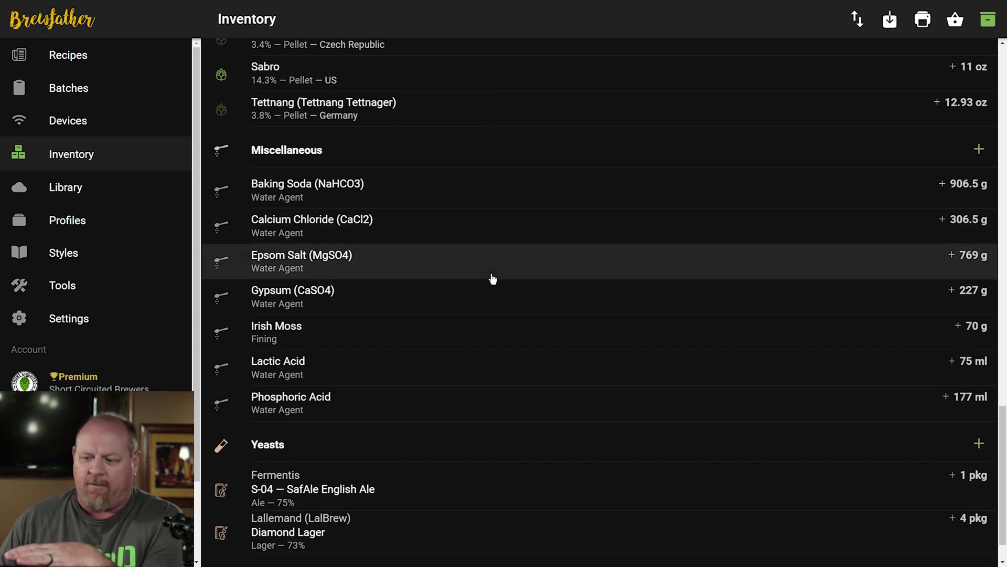
scroll(492, 272, "down", 1)
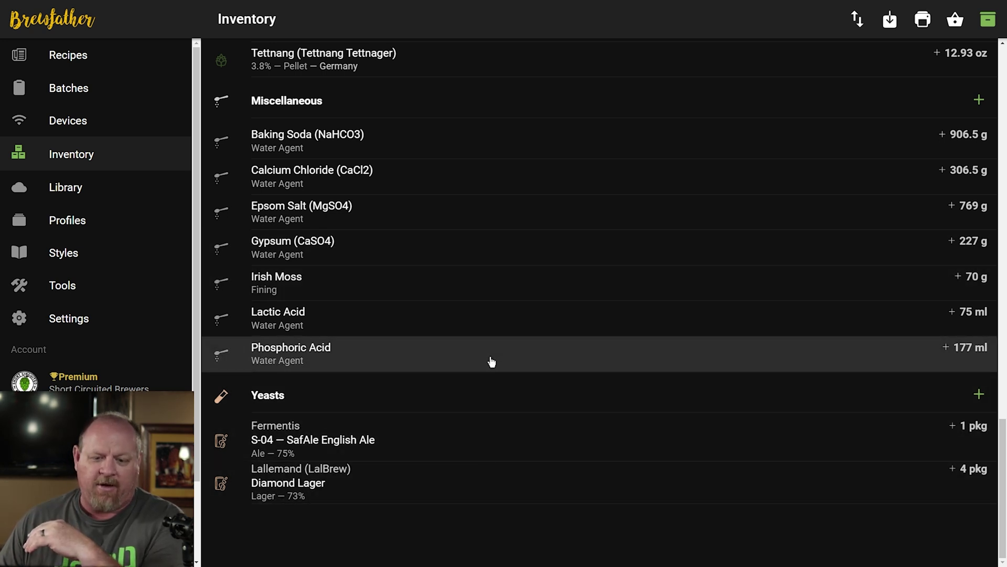
scroll(492, 362, "up", 20)
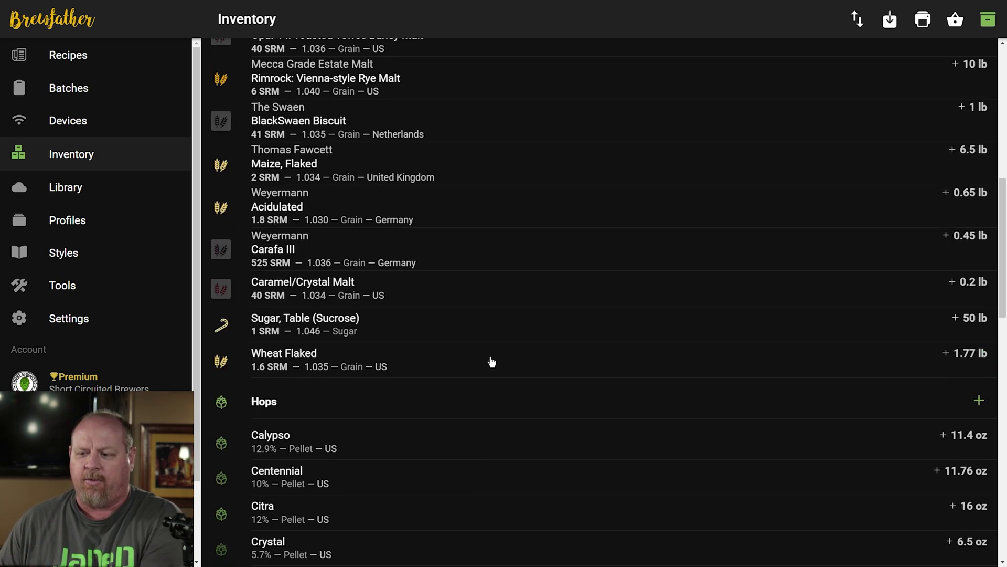
scroll(492, 362, "up", 10)
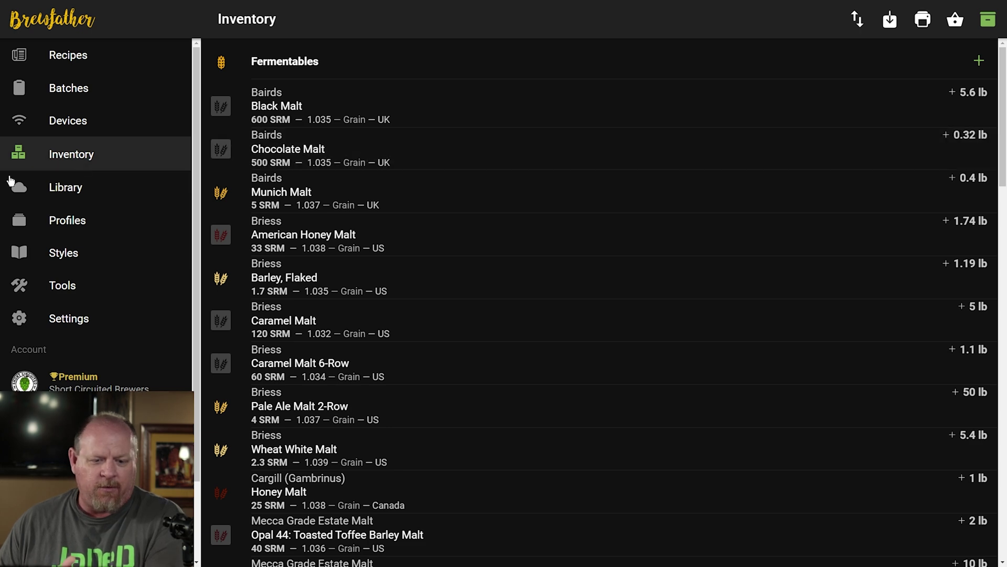
Start a new fermentable entry, search for "pilsner" and choose Pilsner ekologisk Ullälva Gård from Brewmaster Sweden
left_click(979, 62)
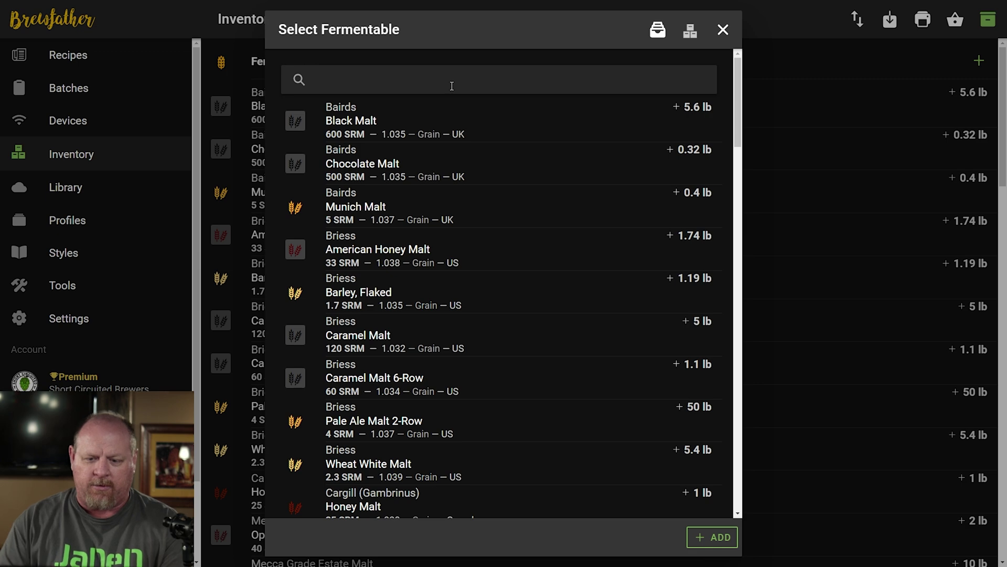
type("pilsb")
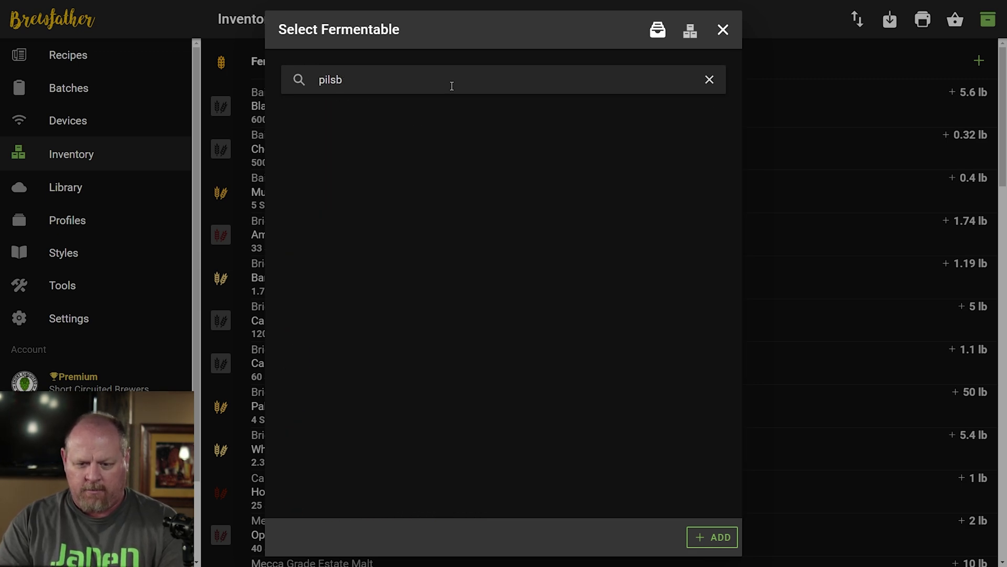
key("BackSpace")
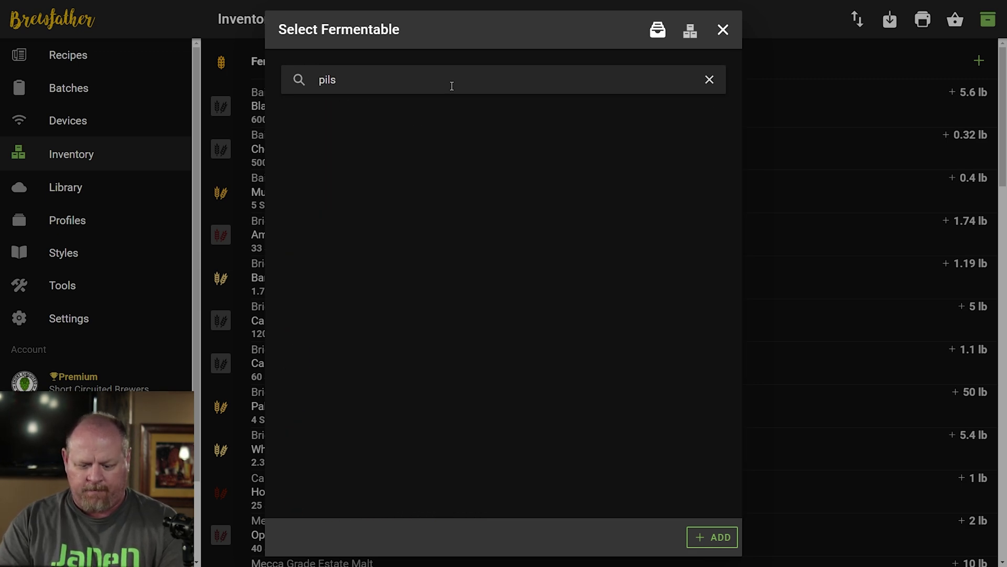
type("ner")
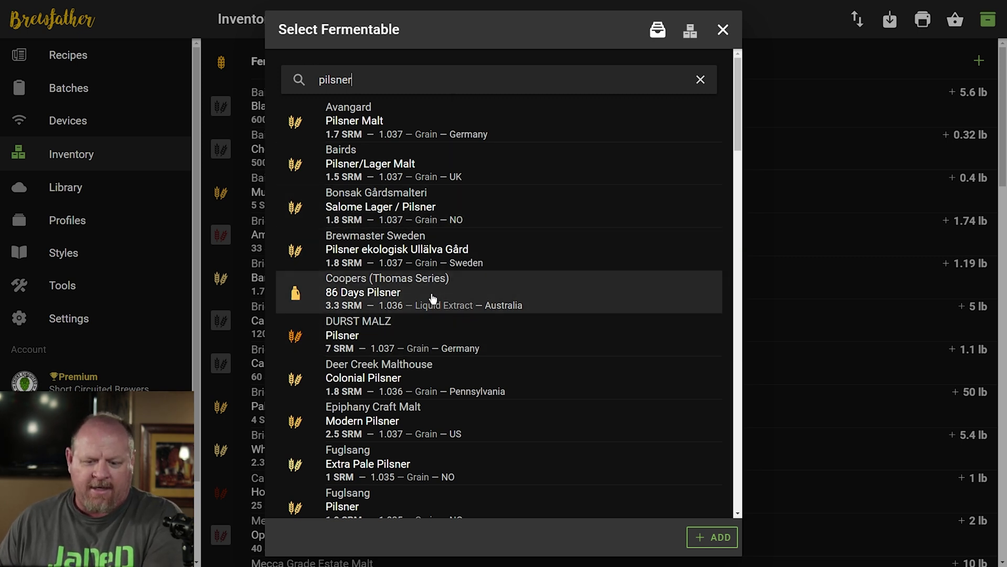
left_click(430, 252)
Set the Pilsner malt's inventory amount to 10 lb, save the entry and close the fermentable selection
left_click(485, 103)
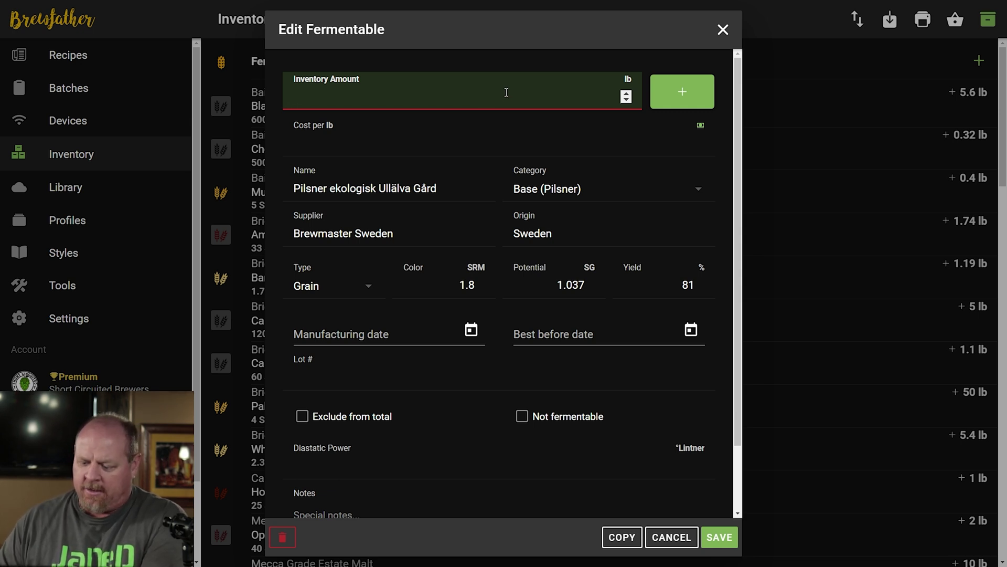
type("10")
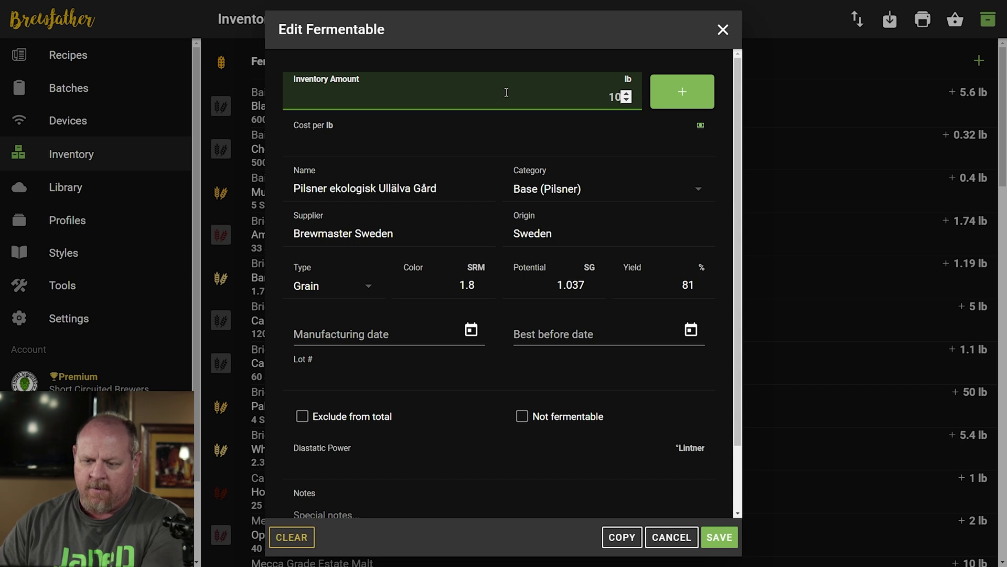
left_click(403, 148)
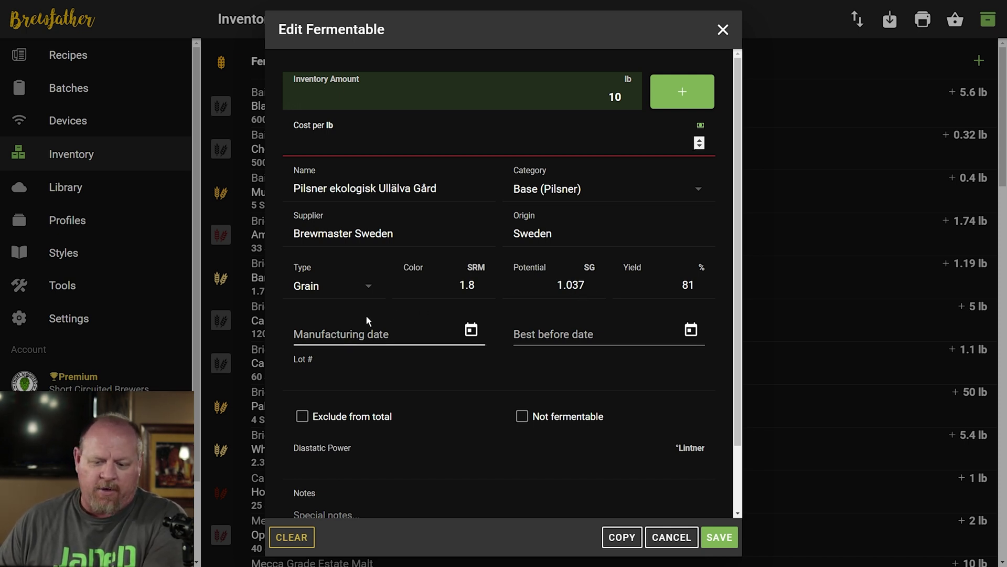
scroll(420, 383, "down", 2)
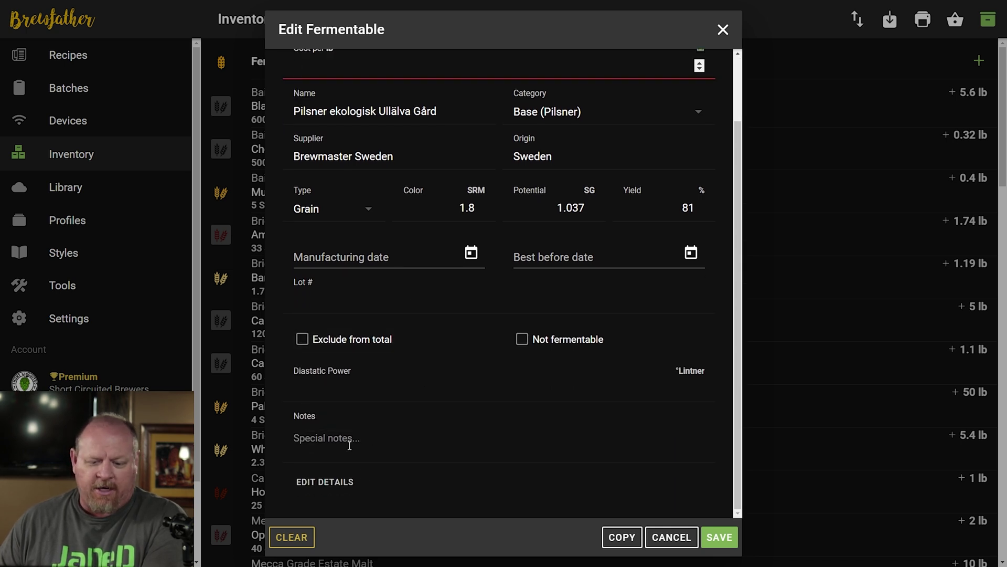
scroll(420, 407, "up", 2)
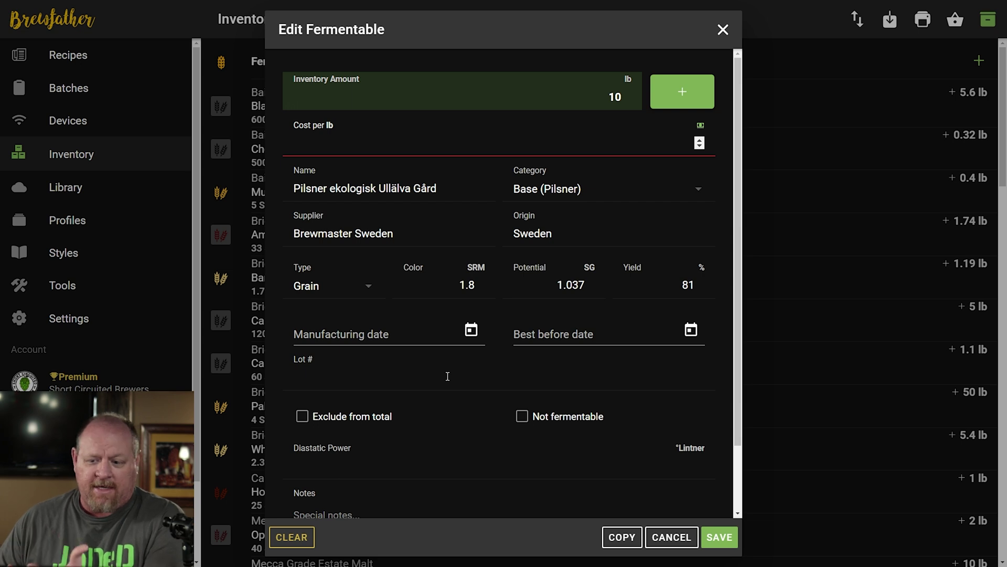
scroll(448, 381, "down", 2)
scroll(447, 378, "down", 1)
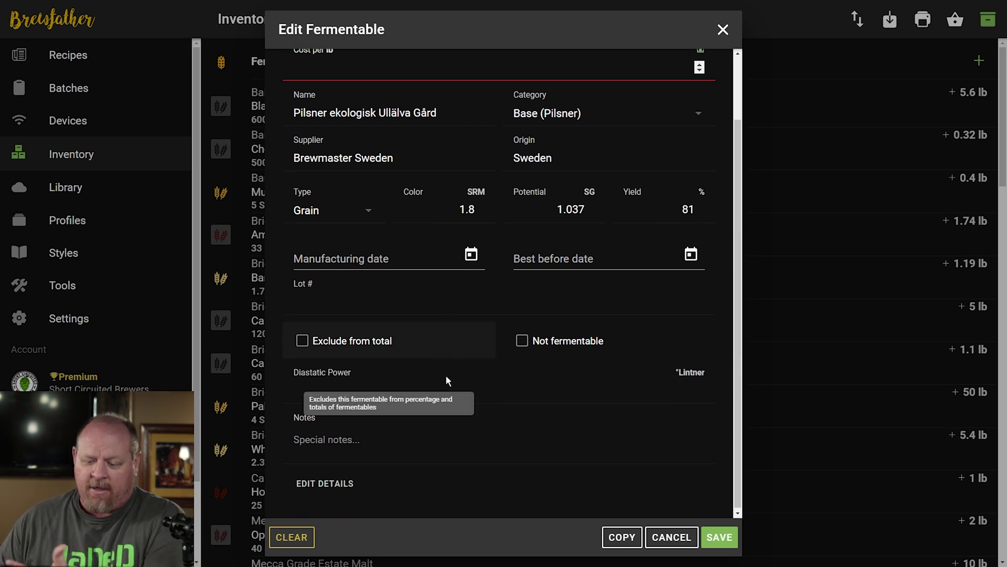
left_click(716, 544)
left_click(703, 79)
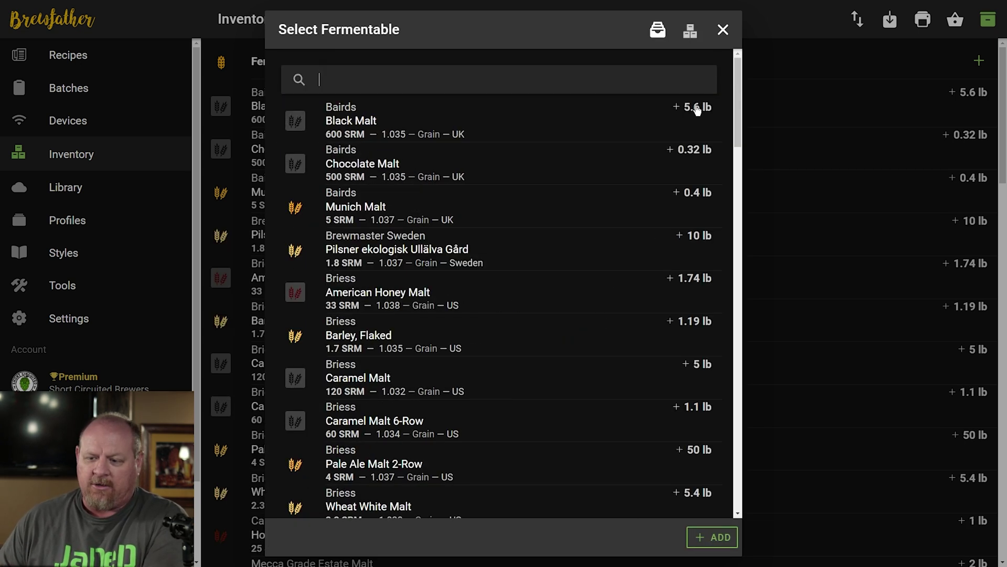
left_click(723, 32)
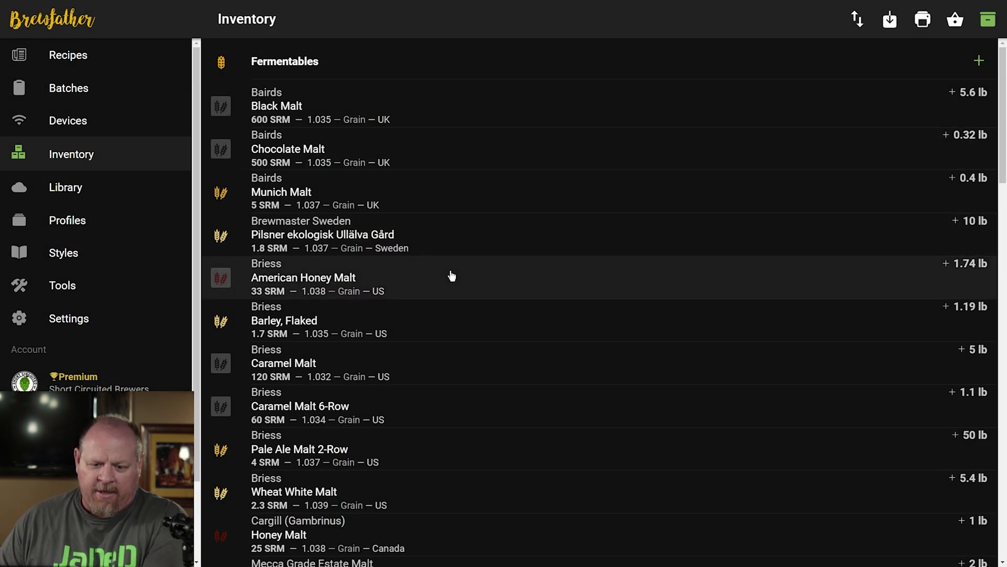
Review the details of the Pilsner ekologisk Ullälva Gård entry in the fermentables inventory without editing it
left_click(326, 229)
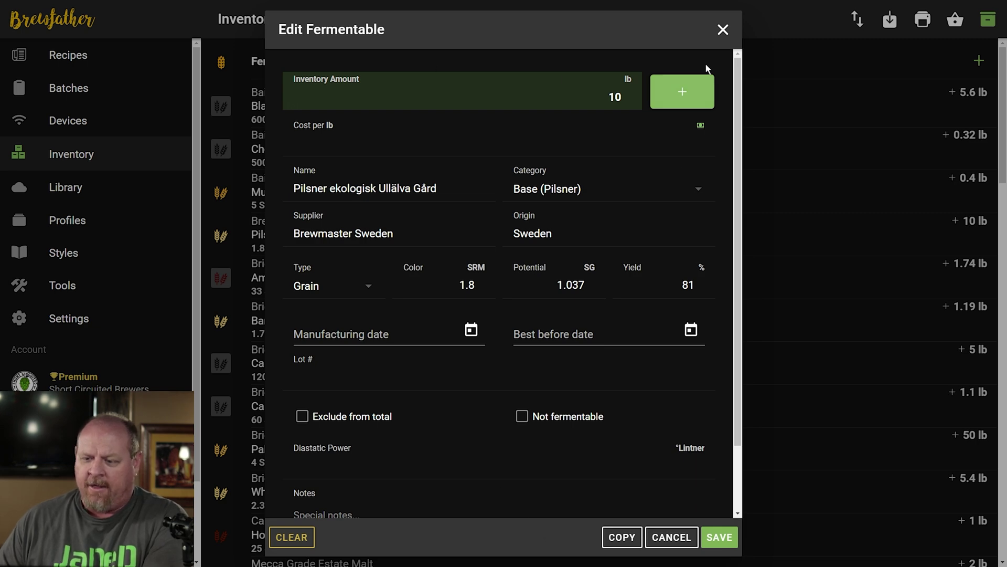
left_click(723, 29)
Start a new inventory entry under Hops and choose the Amarillo pellet hop from the US
scroll(614, 294, "down", 5)
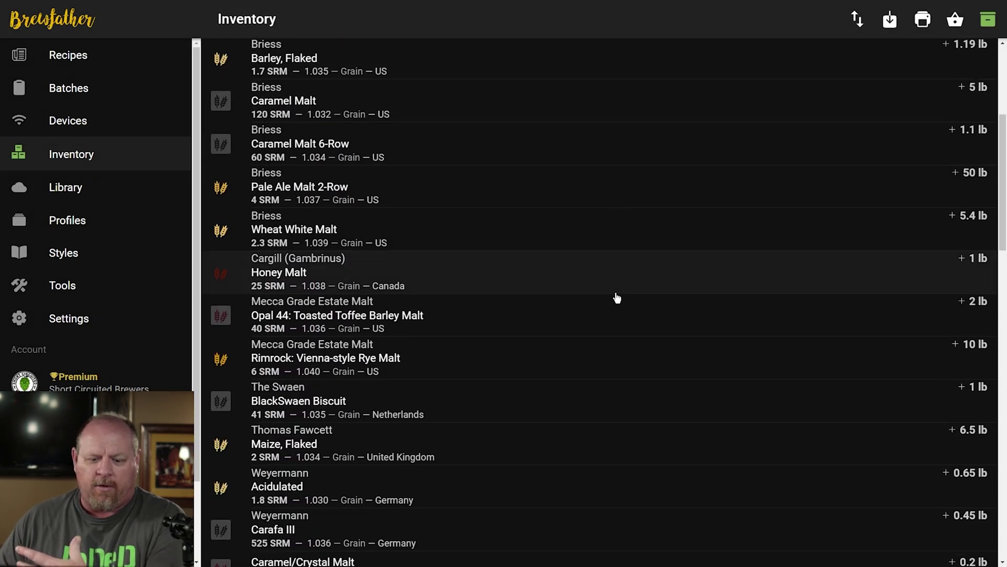
scroll(614, 299, "down", 8)
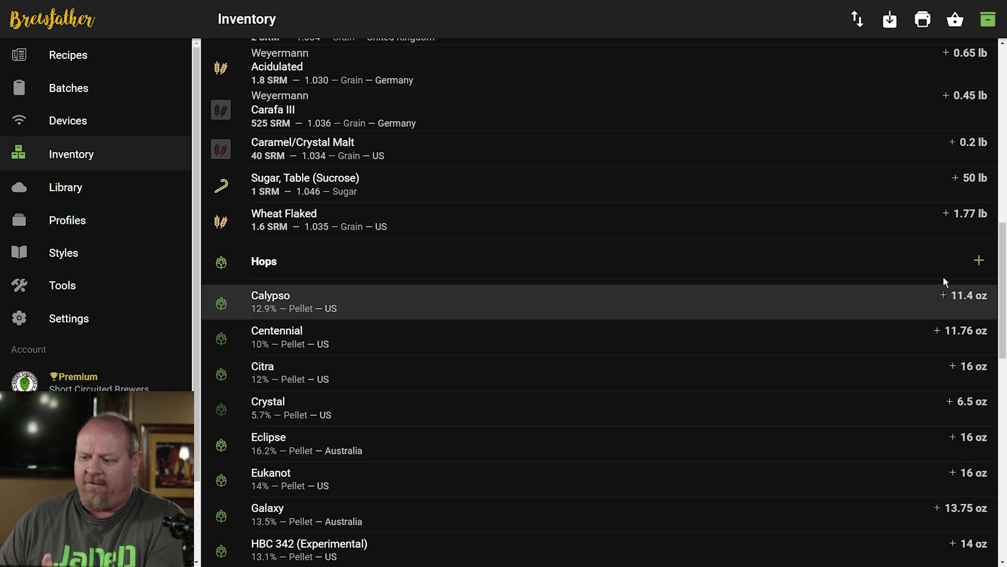
left_click(980, 262)
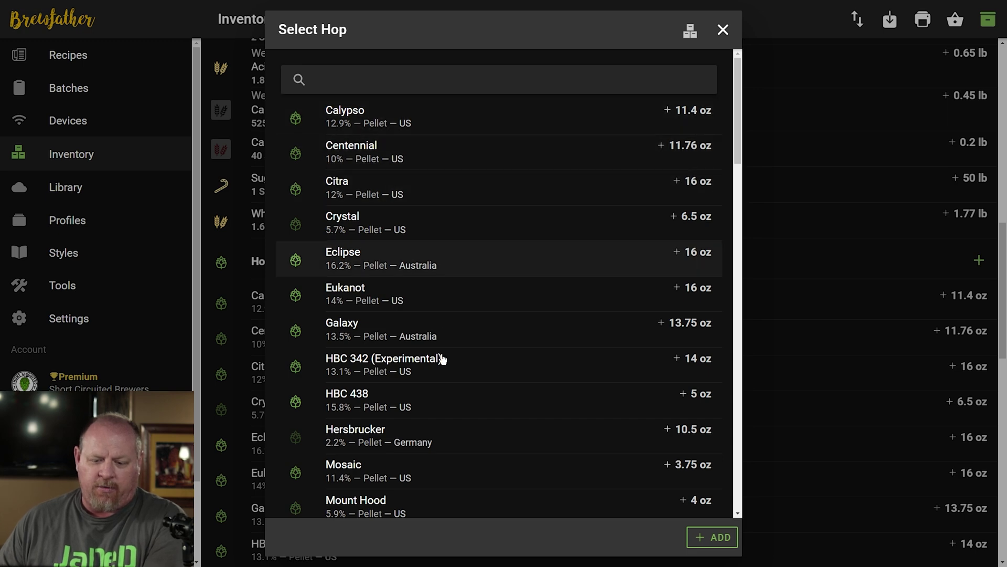
scroll(459, 291, "down", 10)
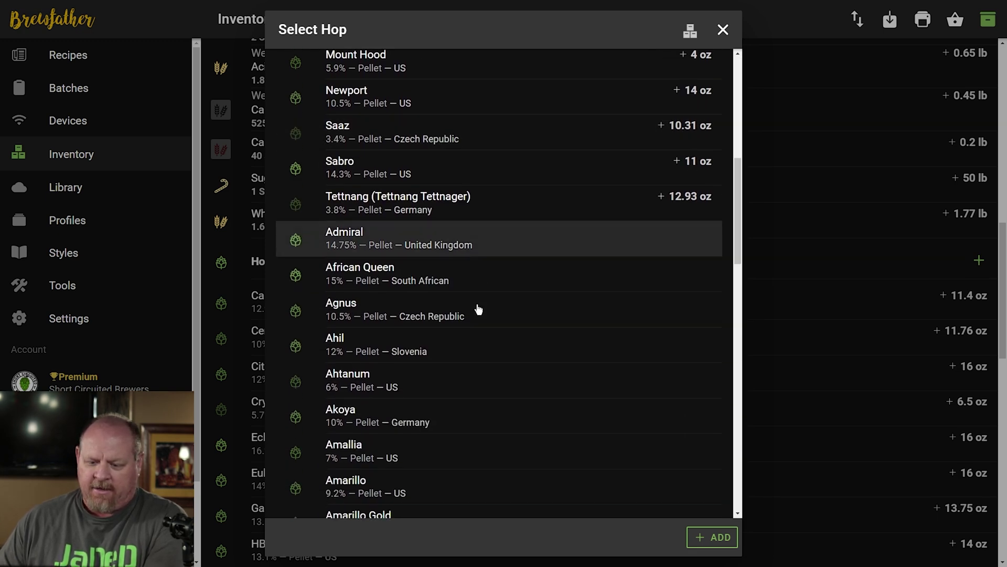
scroll(475, 345, "up", 10)
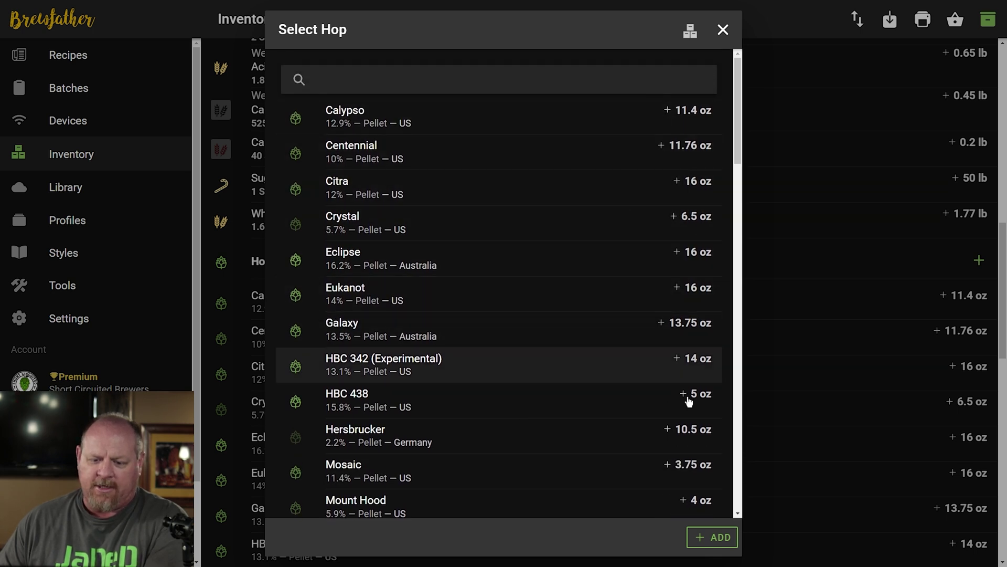
scroll(671, 406, "down", 4)
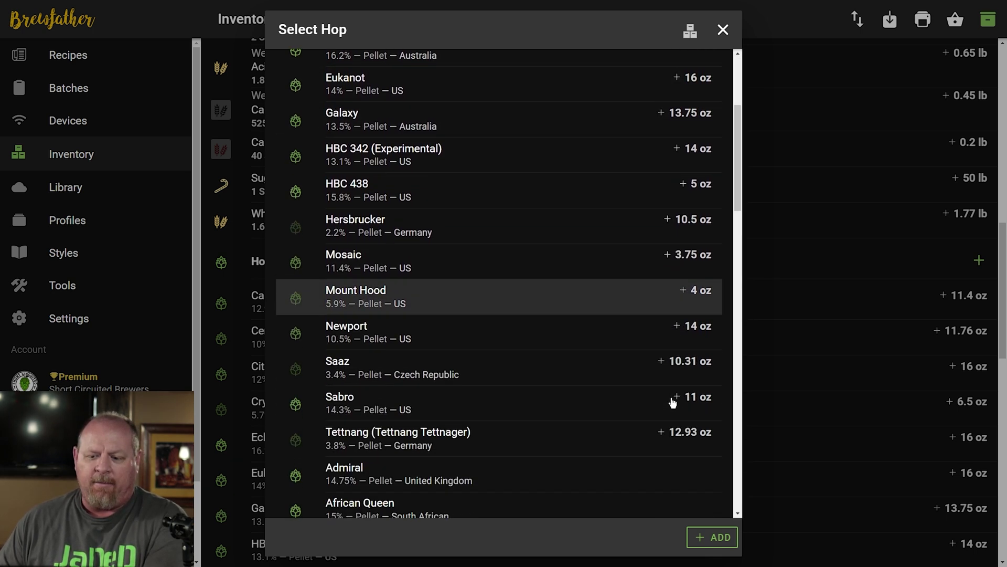
scroll(671, 401, "down", 1)
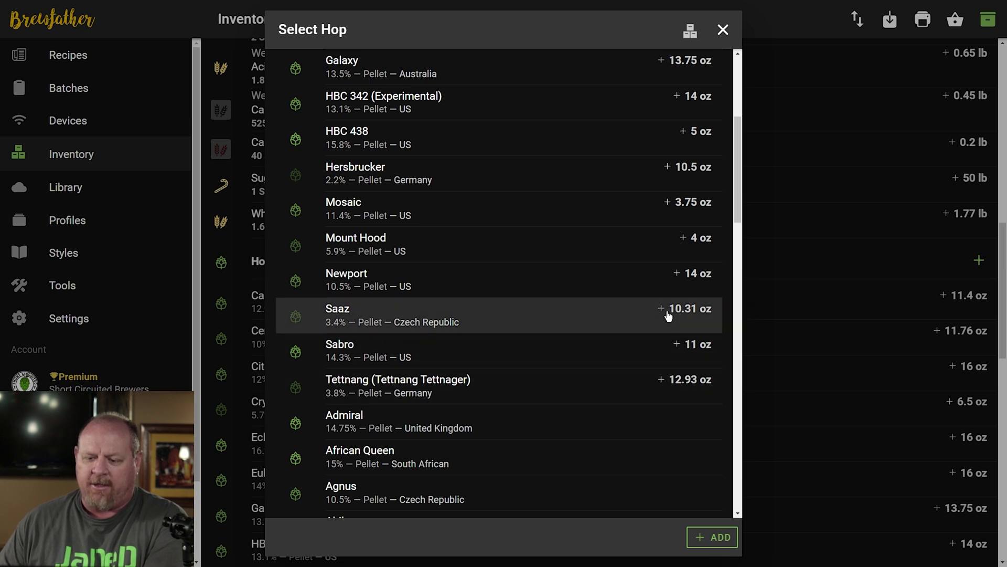
scroll(626, 350, "down", 3)
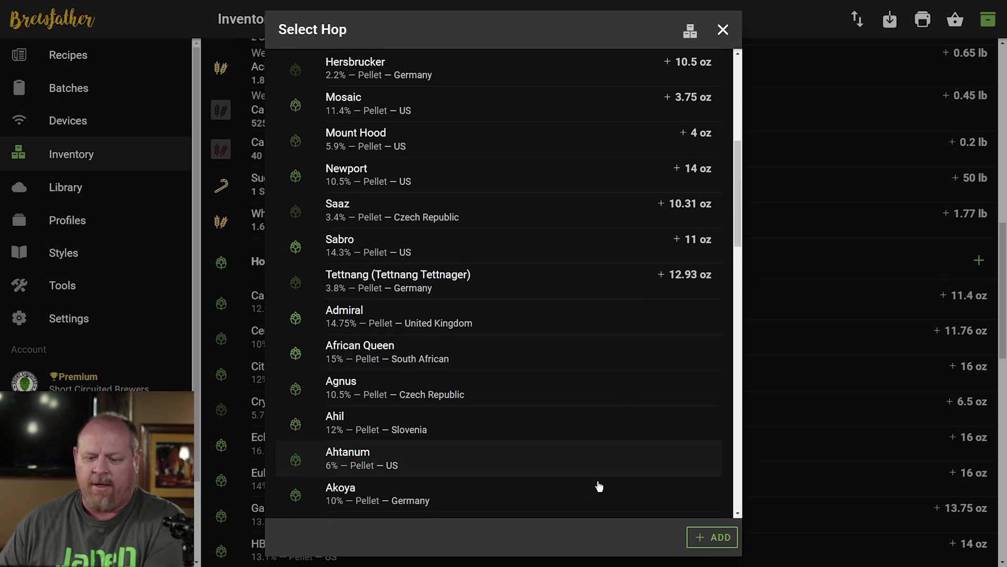
scroll(605, 416, "down", 7)
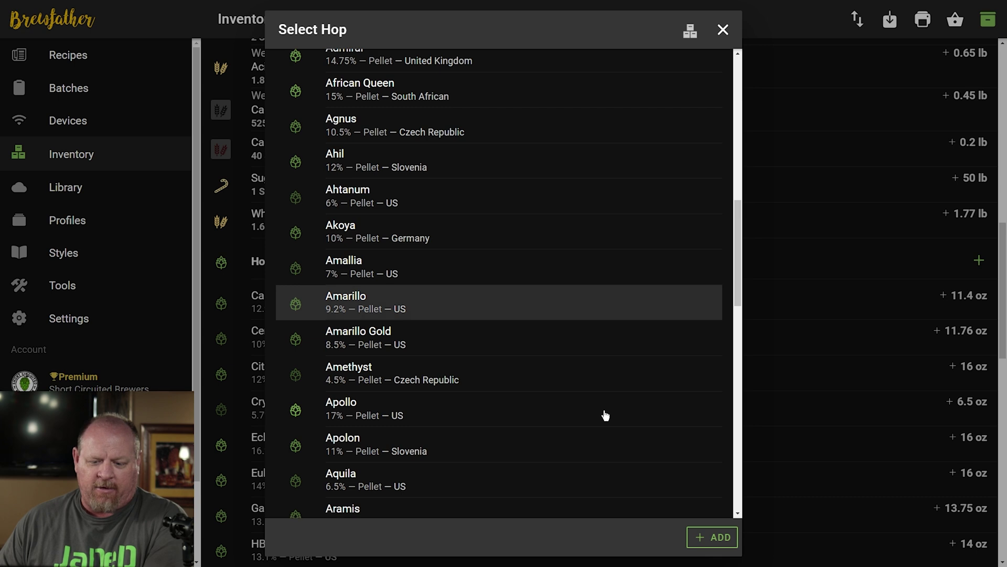
left_click(572, 305)
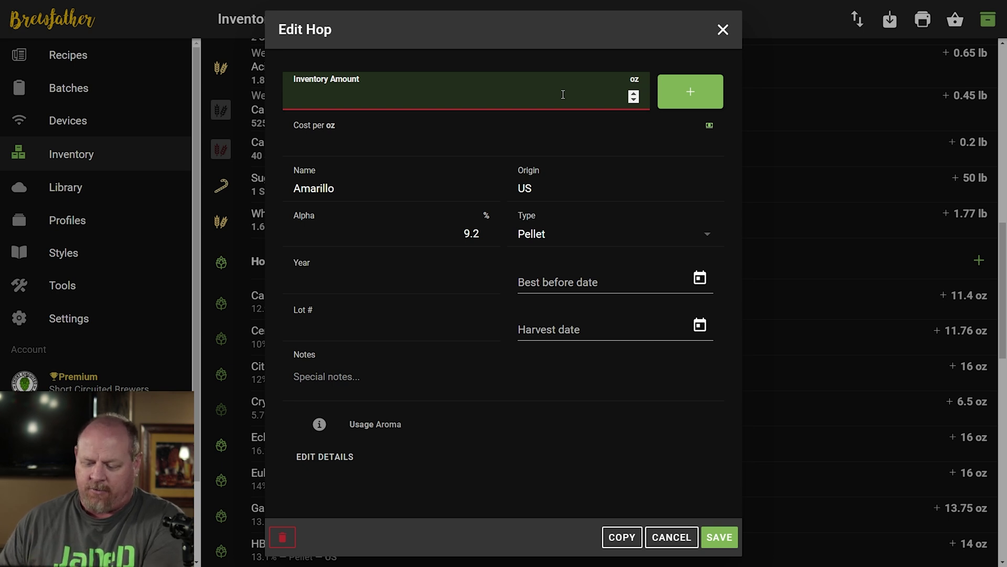
Set the Amarillo hop's inventory amount to 16 oz and its alpha to 10.3%
left_click(563, 94)
type("16")
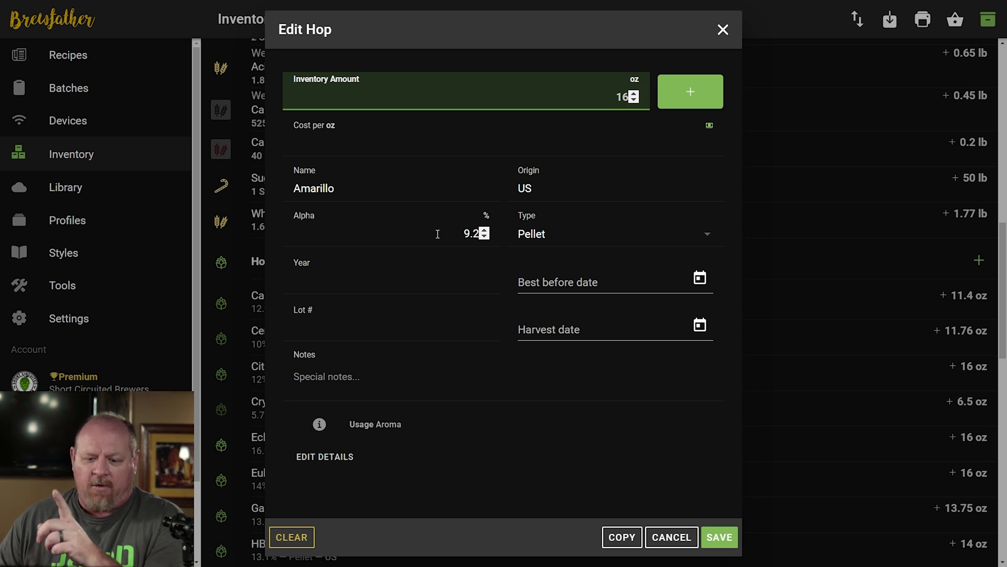
left_click(492, 236)
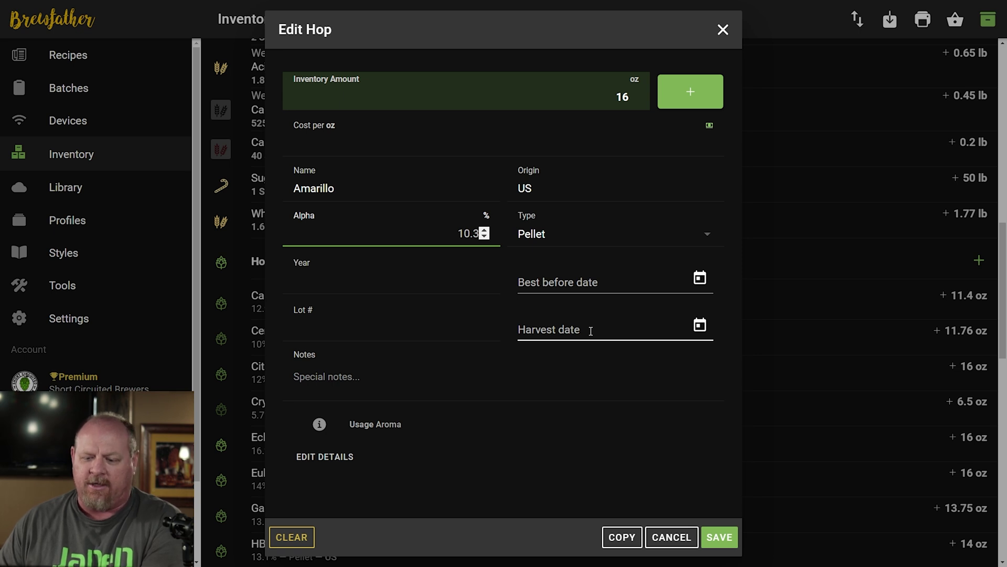
Set the Amarillo hop's harvest date to 09/15/2020, save the entry and close the hop selection
left_click(700, 326)
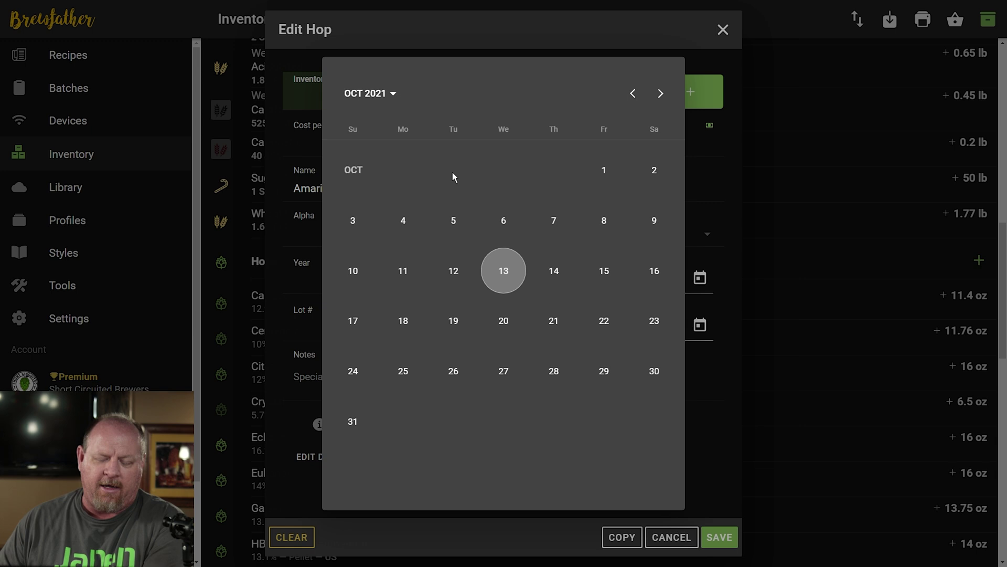
left_click(395, 98)
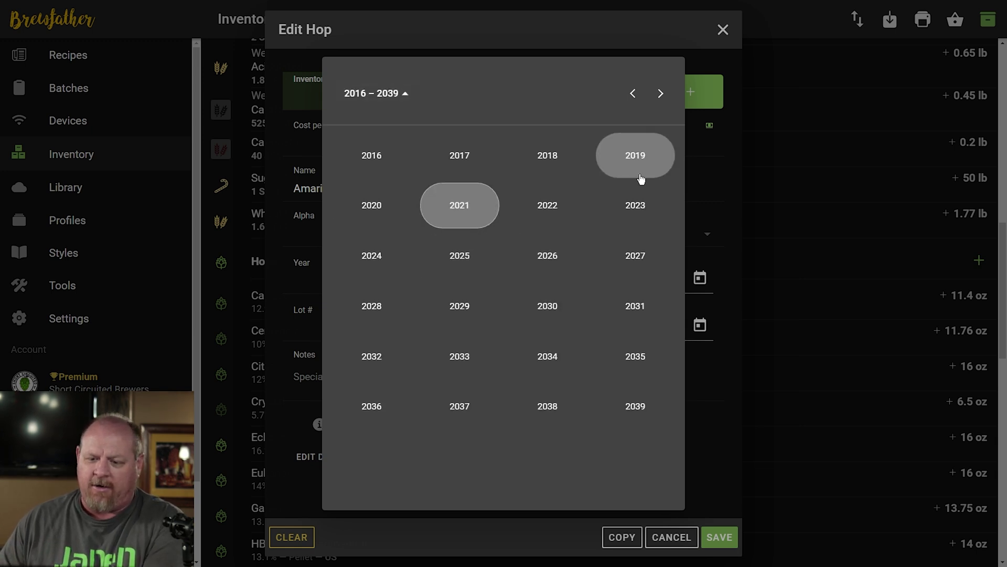
left_click(384, 209)
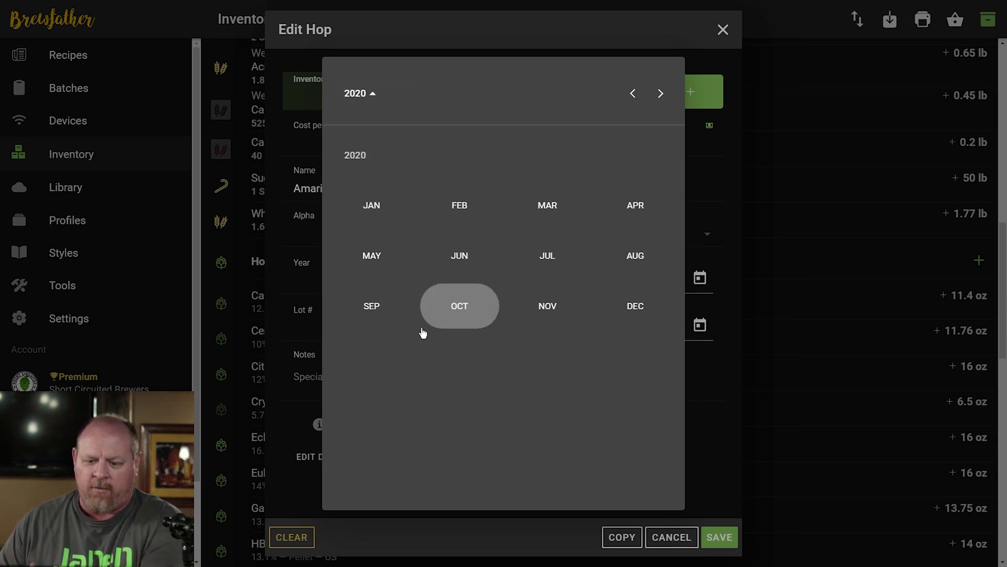
left_click(373, 315)
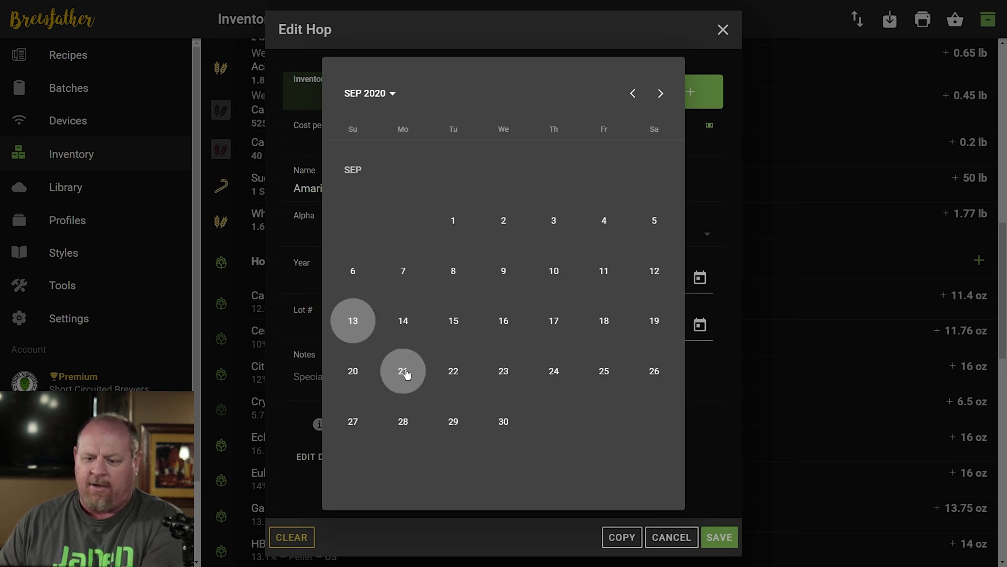
left_click(453, 322)
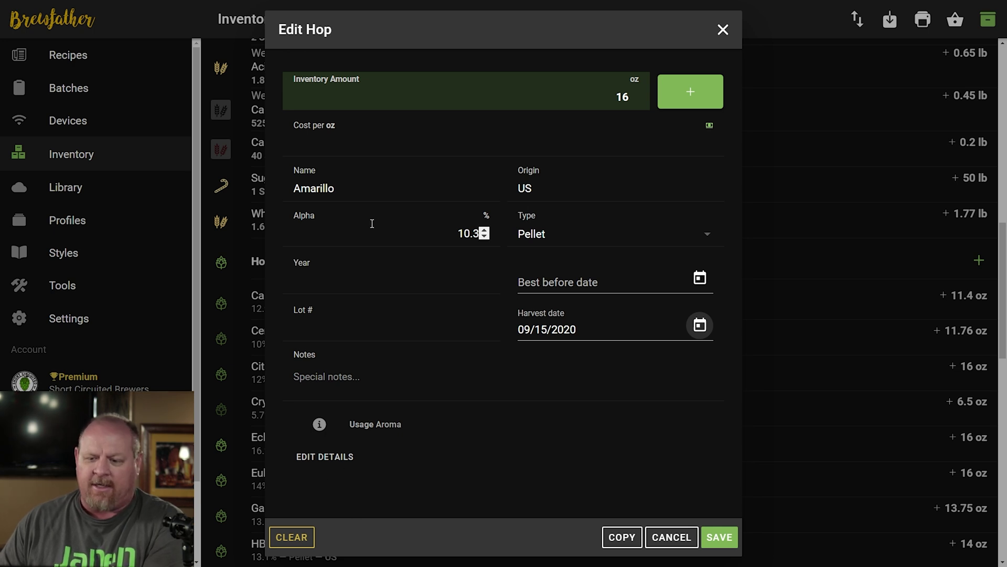
left_click(719, 537)
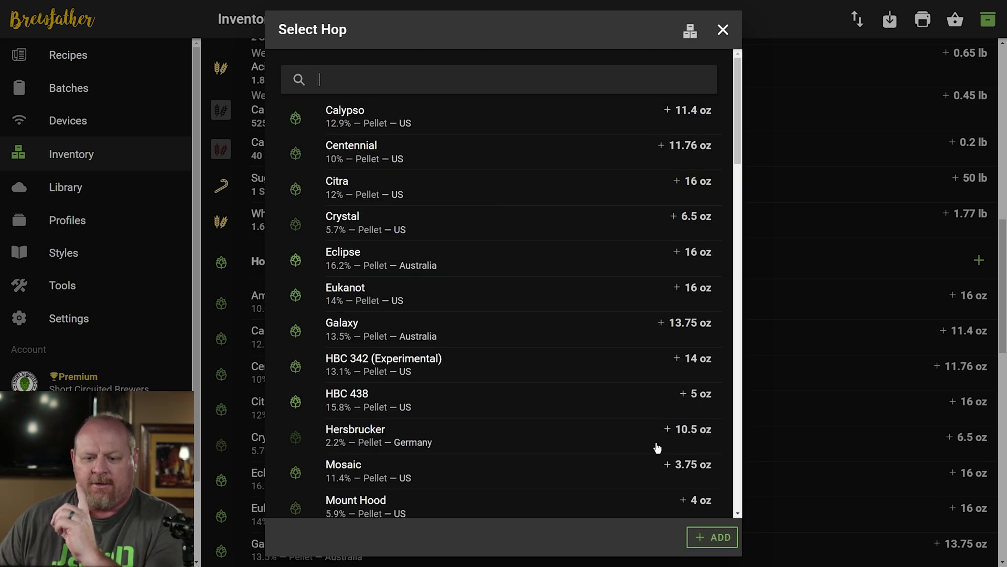
left_click(724, 30)
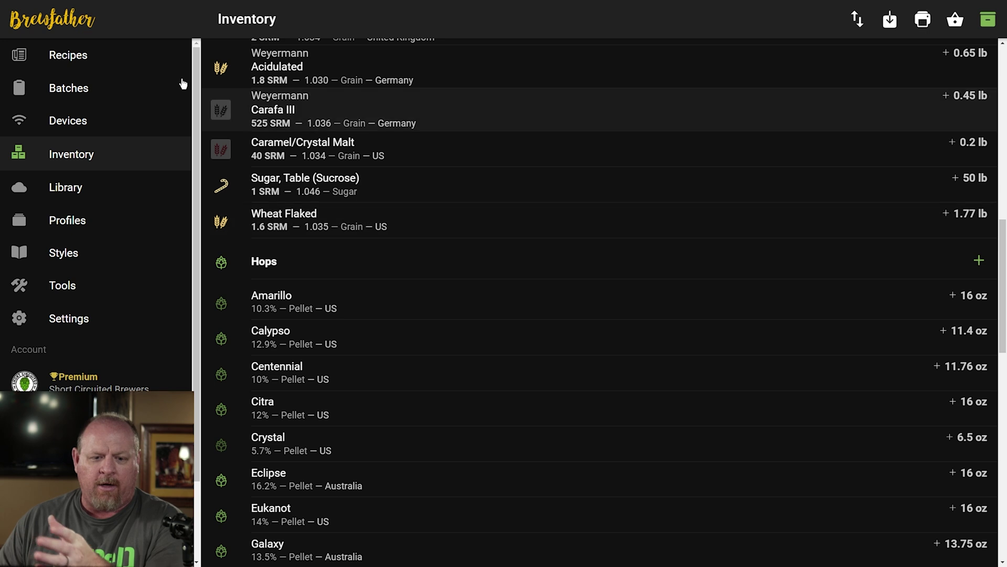
Create a new recipe and add 10 lb of Briess Pale Ale Malt 2-Row from stock to its fermentables
left_click(67, 56)
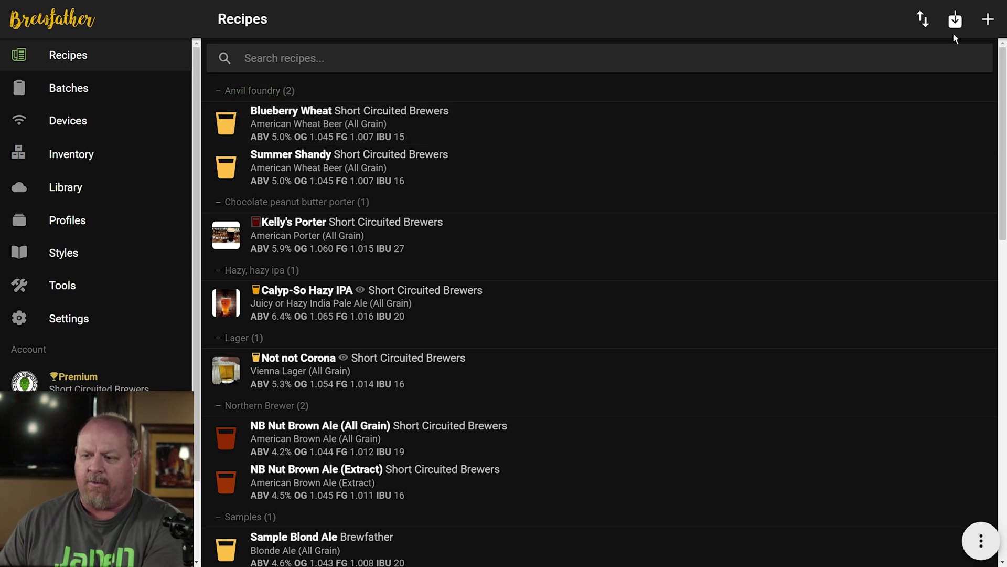
left_click(989, 20)
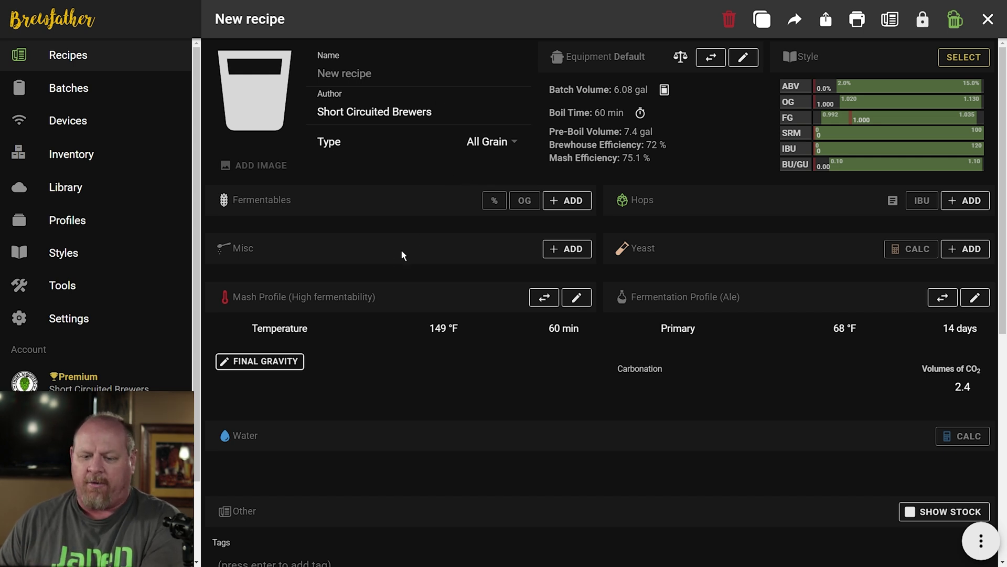
left_click(568, 202)
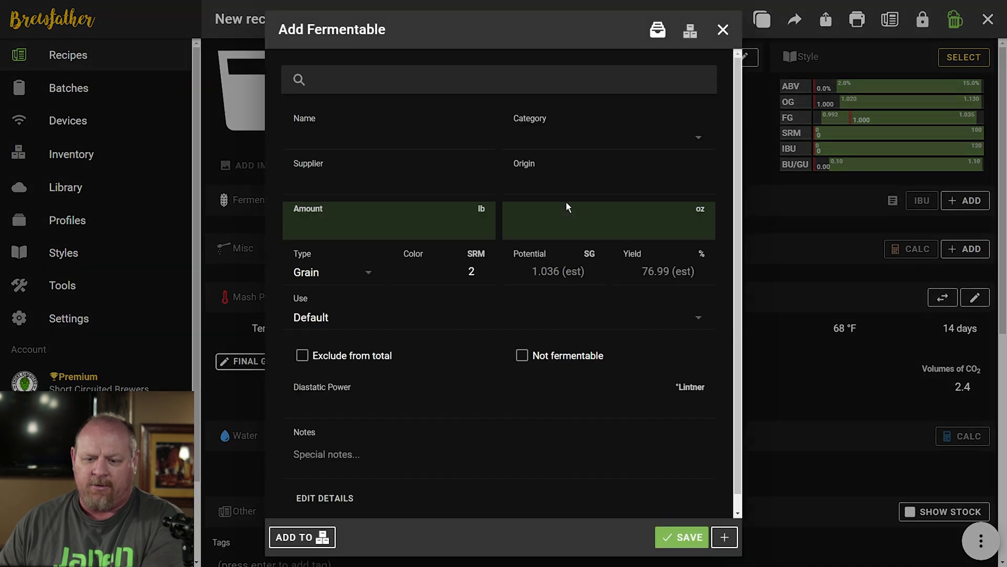
type("pale")
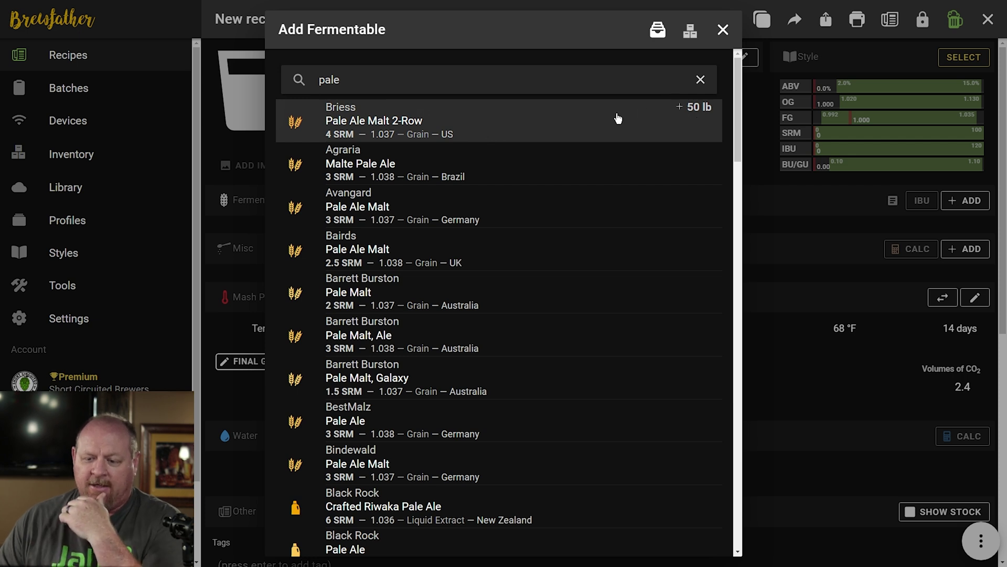
left_click(593, 124)
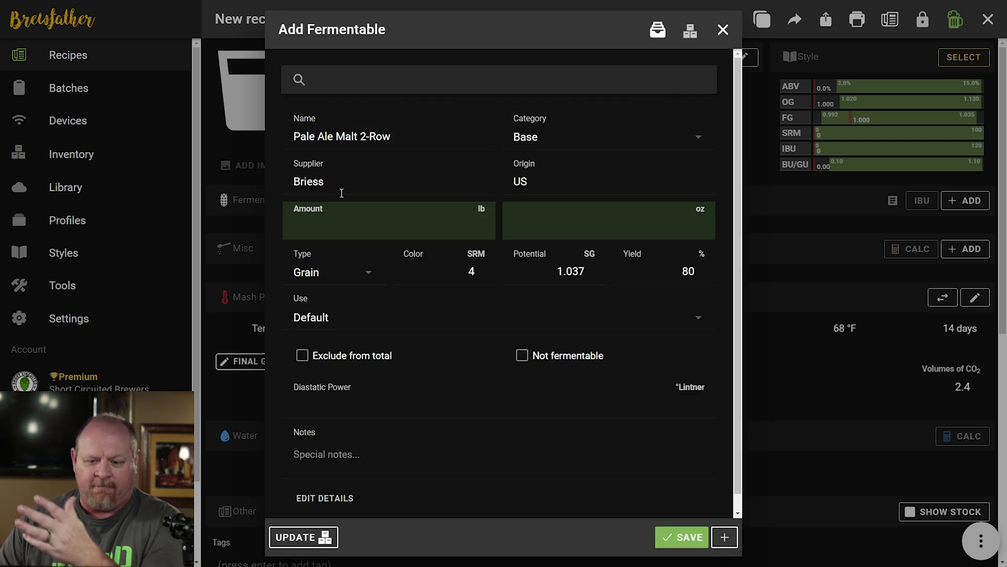
left_click(393, 226)
type("10")
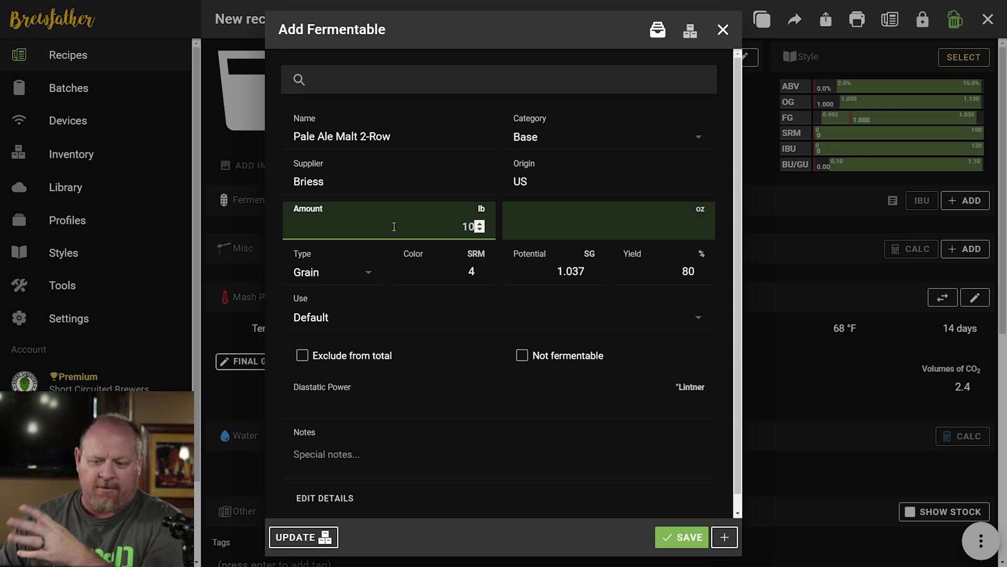
left_click(682, 537)
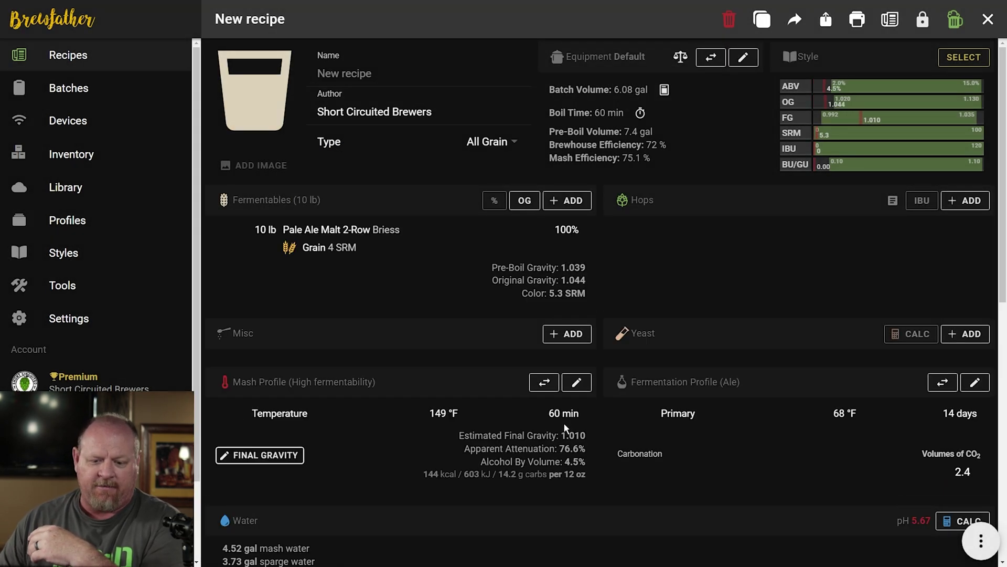
Add 10 oz of the stocked Amarillo pellet hop to the recipe, keeping the 60 min boil use
left_click(966, 201)
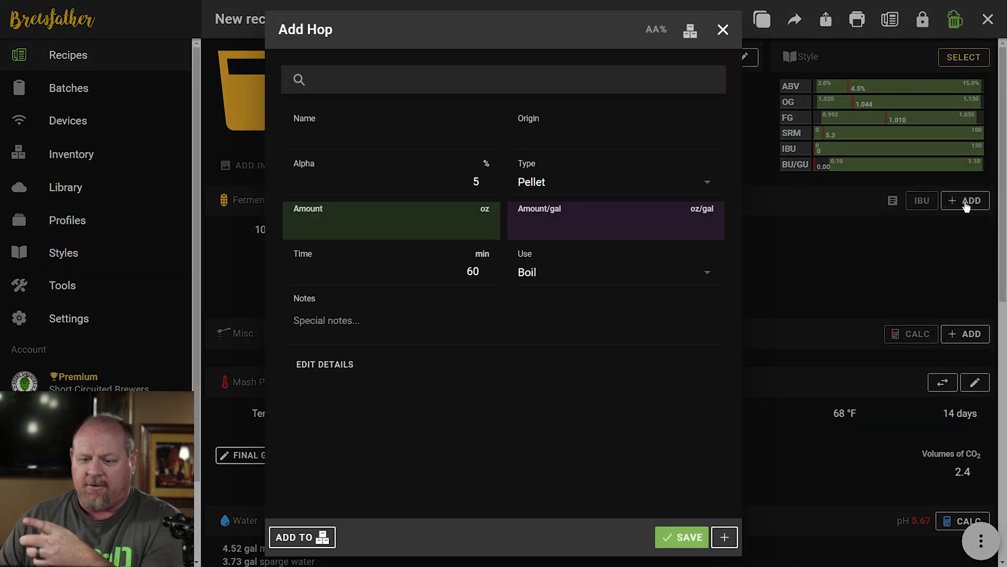
type("ama")
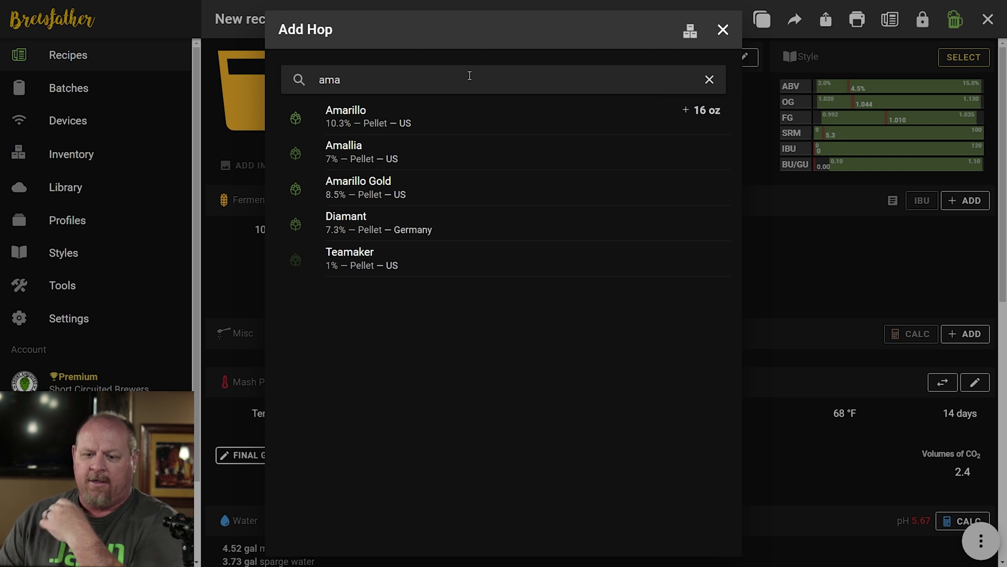
left_click(477, 123)
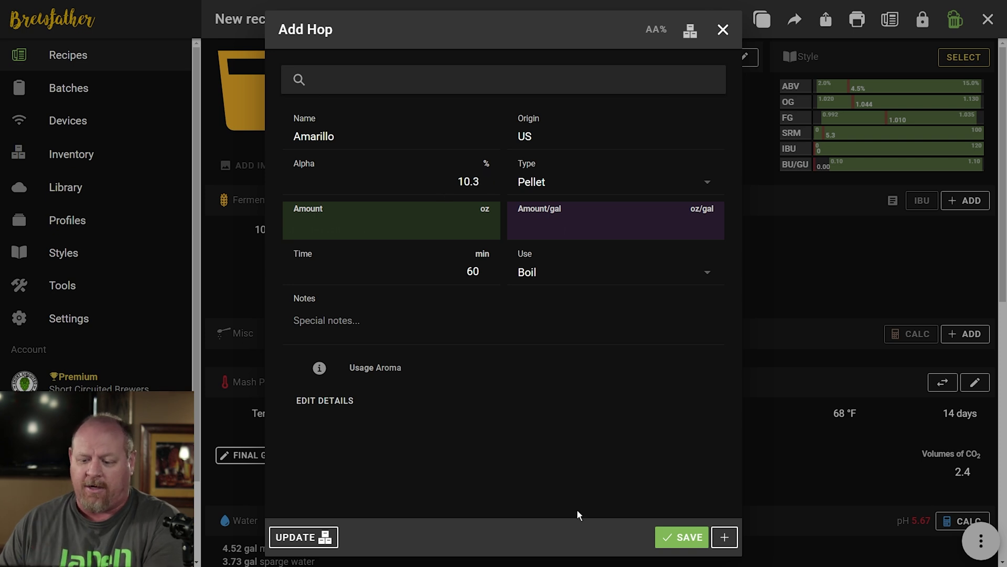
left_click(681, 546)
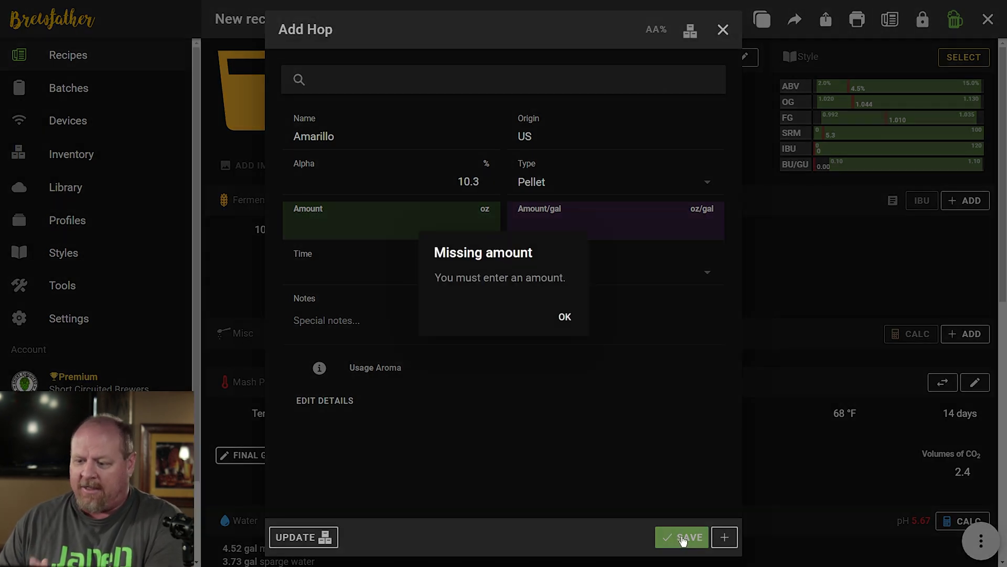
left_click(565, 317)
left_click(439, 220)
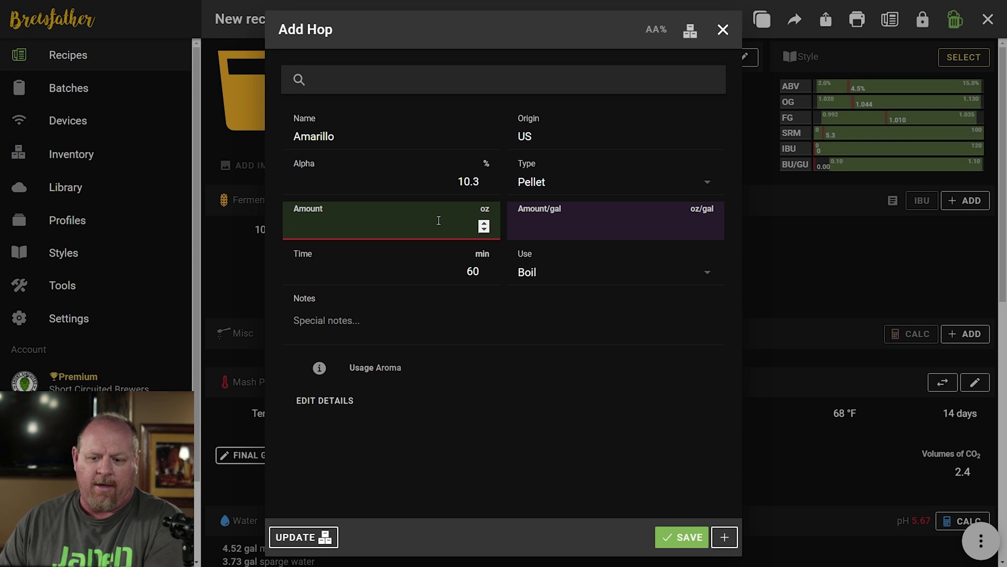
type("10")
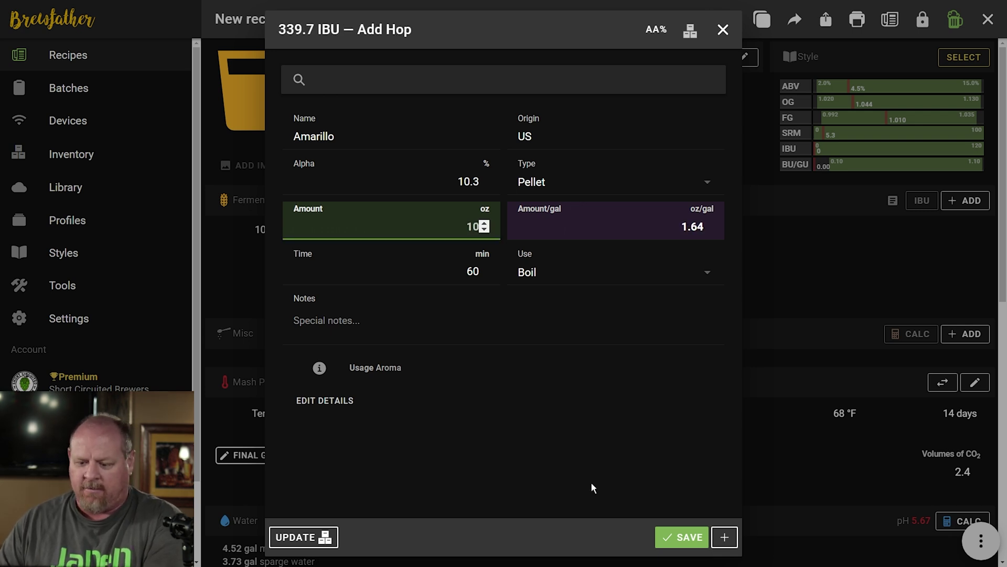
left_click(678, 547)
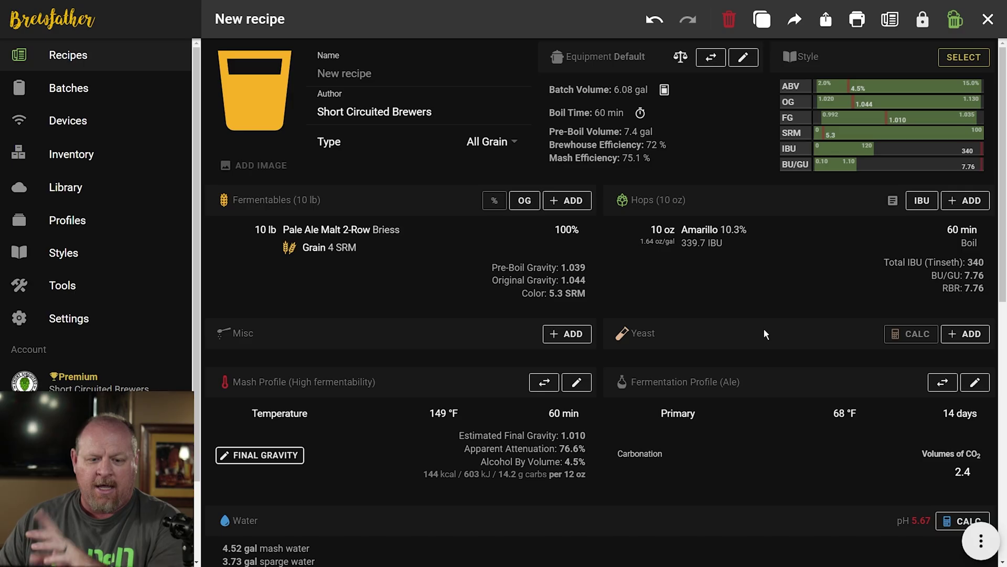
Start a new inventory entry under Yeasts, search for kveik and open Escarpment Yeast Labs' Voss Kveik
left_click(72, 155)
scroll(567, 345, "down", 20)
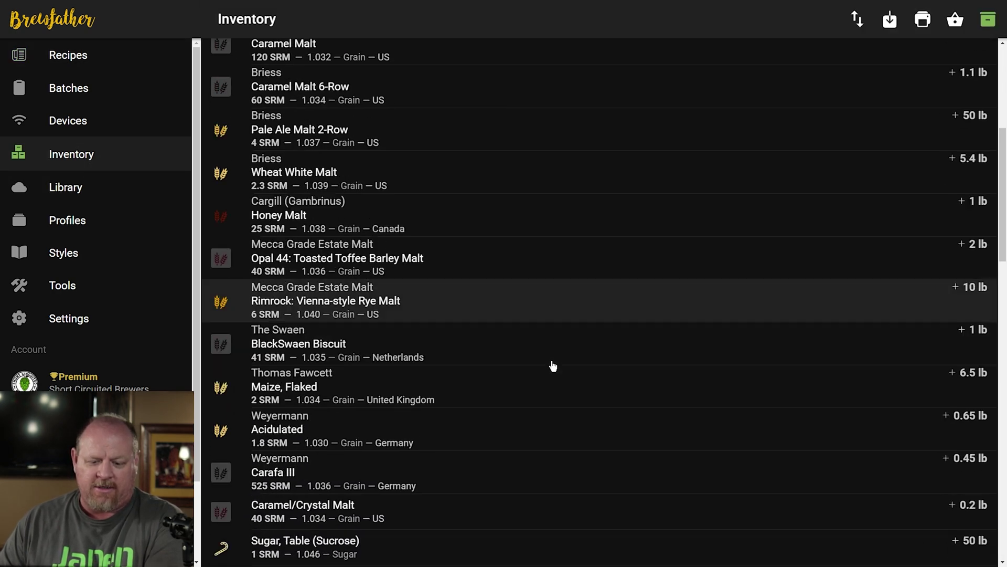
scroll(552, 367, "down", 9)
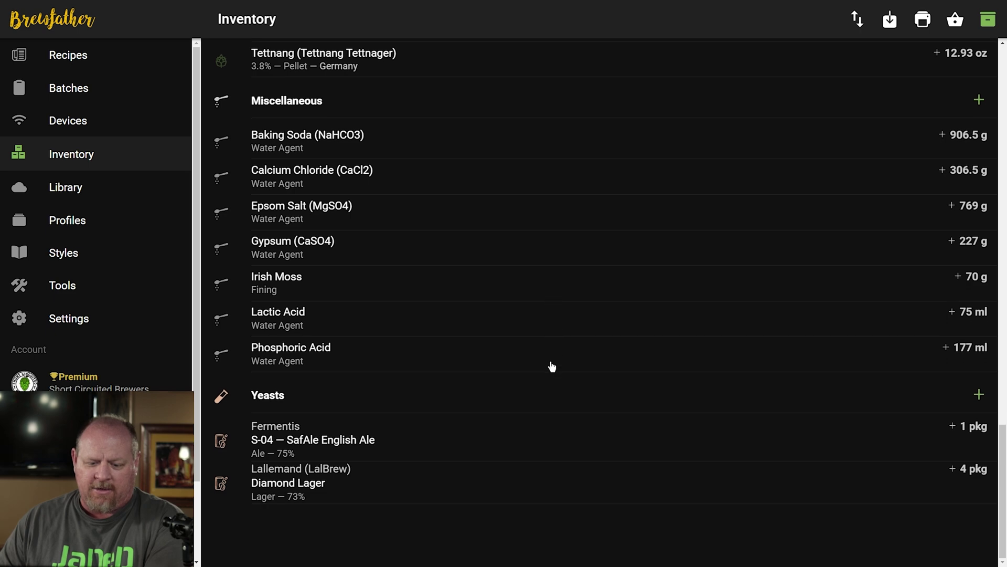
left_click(979, 394)
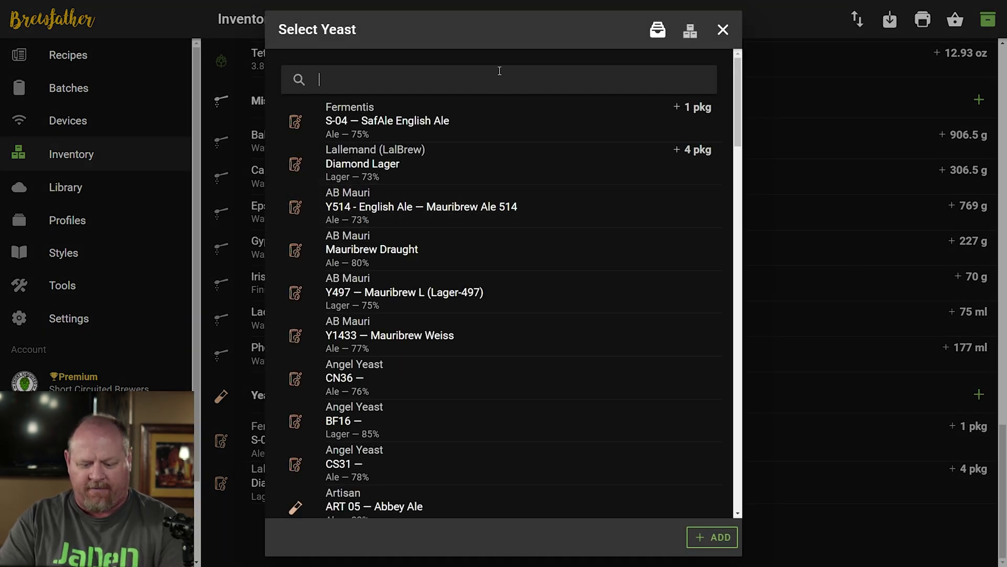
type("kveik")
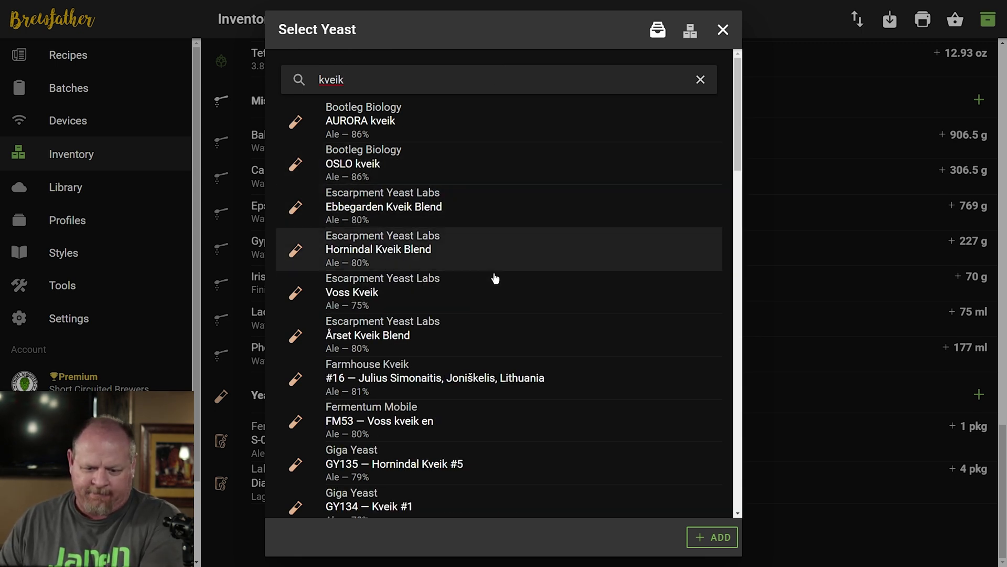
left_click(483, 299)
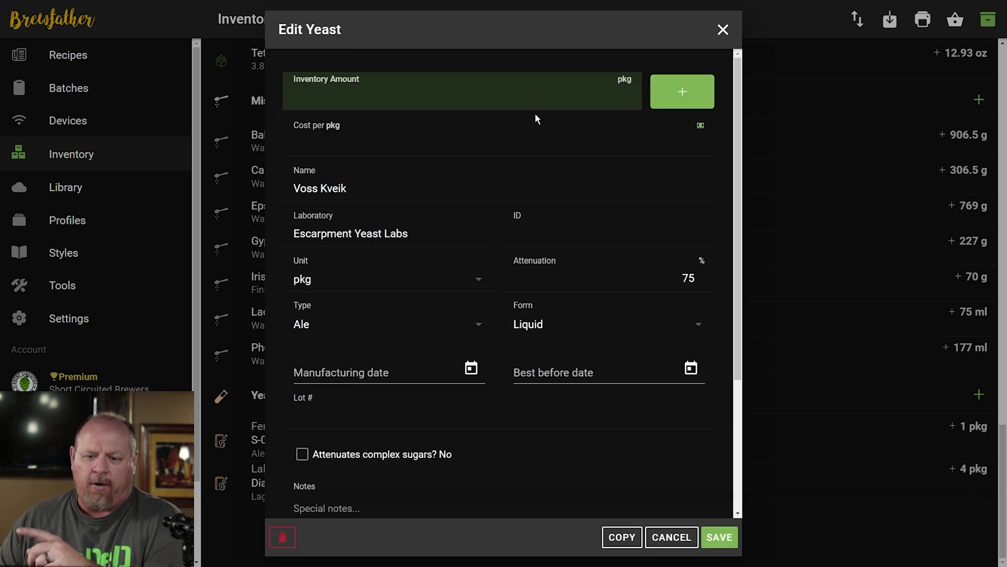
Examine the unit and form options of the Voss Kveik entry, and leave the yeast selection without saving it
left_click(529, 97)
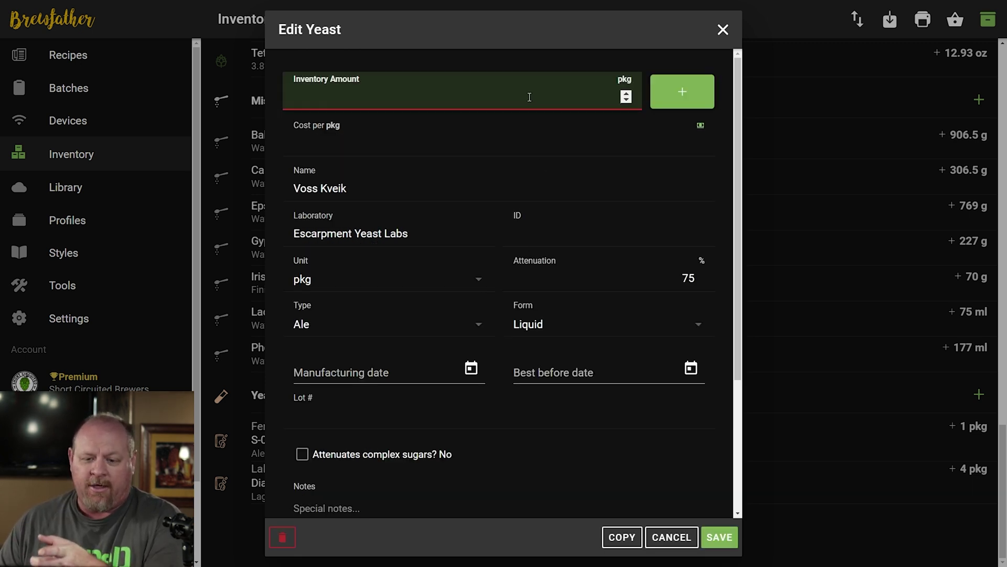
left_click(472, 287)
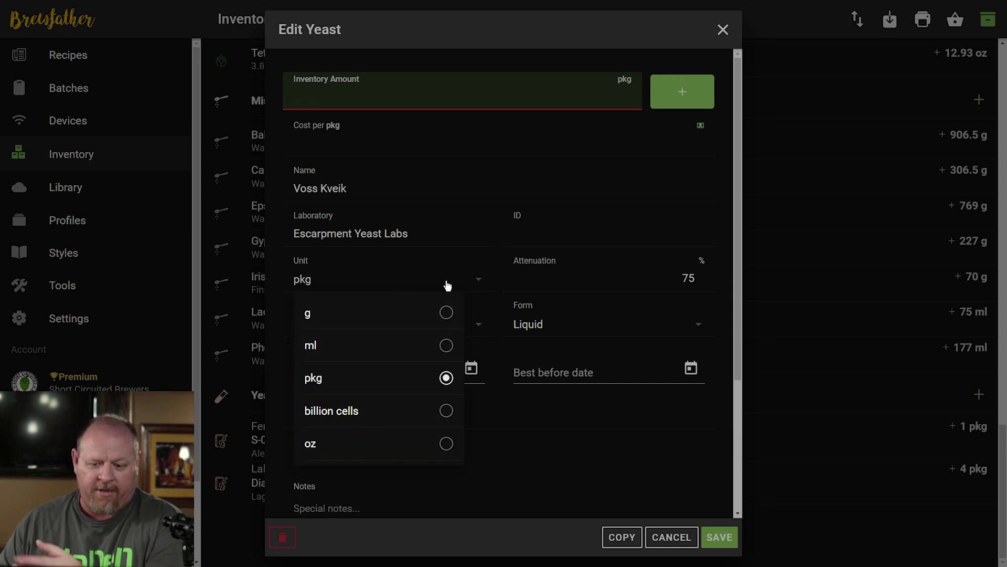
left_click(460, 280)
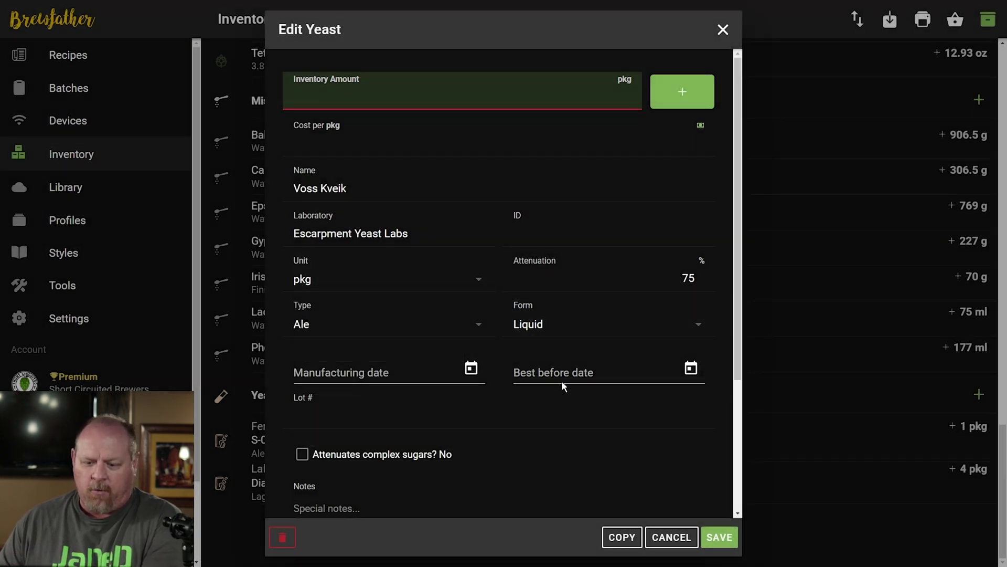
left_click(699, 331)
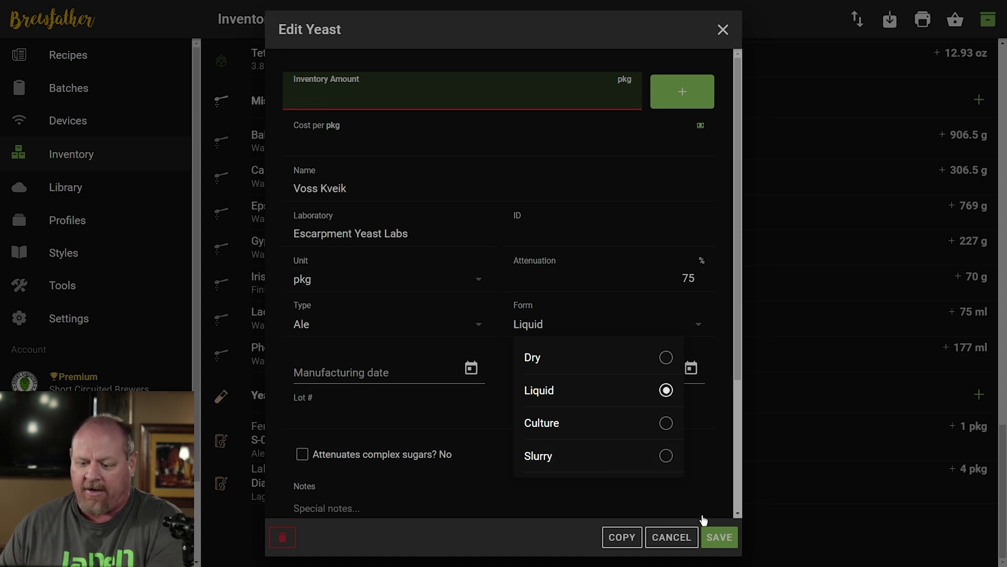
left_click(537, 505)
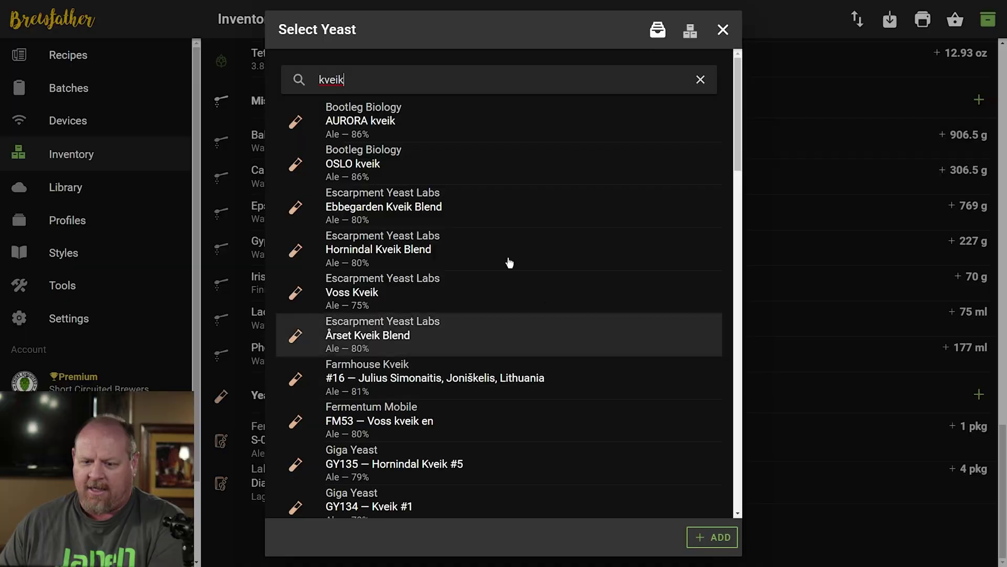
left_click(723, 30)
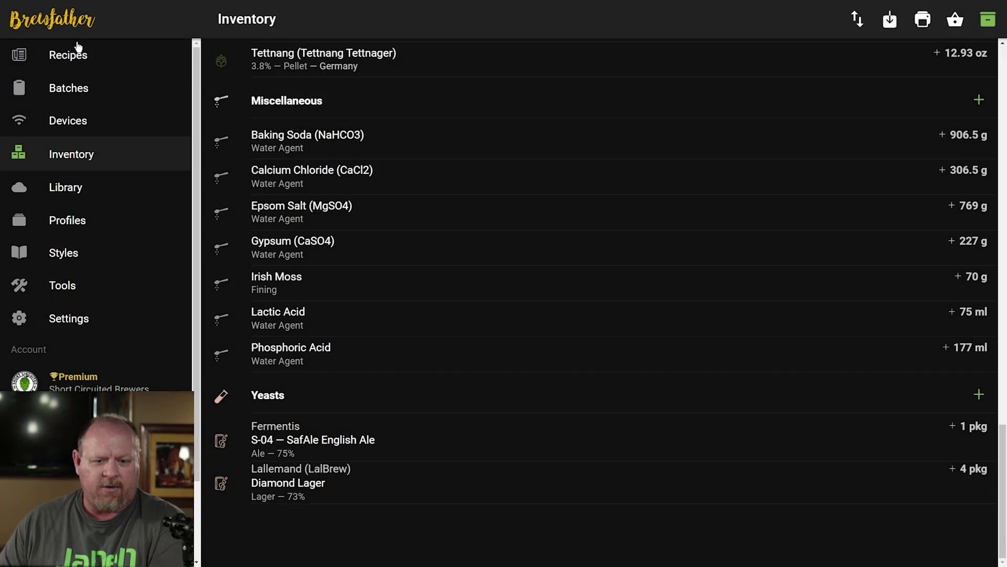
Create a batch from the new recipe and remove its Pale Ale Malt 2-Row and Amarillo from the inventory
left_click(79, 55)
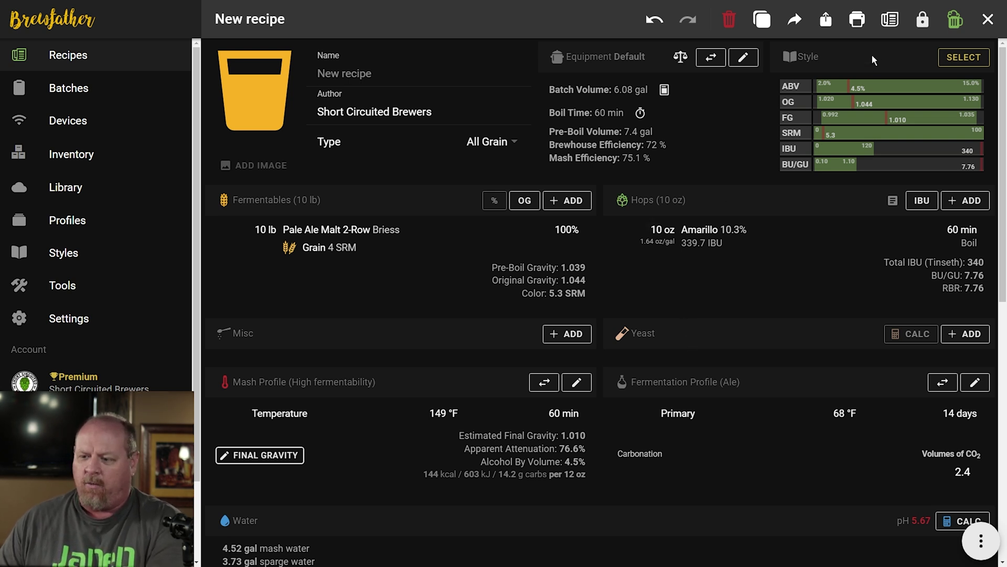
left_click(955, 21)
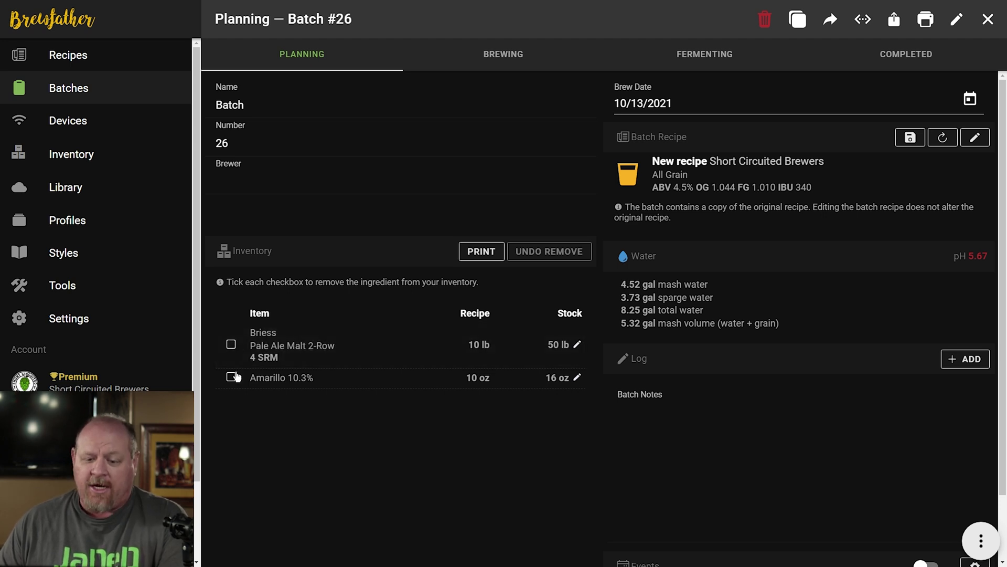
left_click(231, 344)
left_click(231, 375)
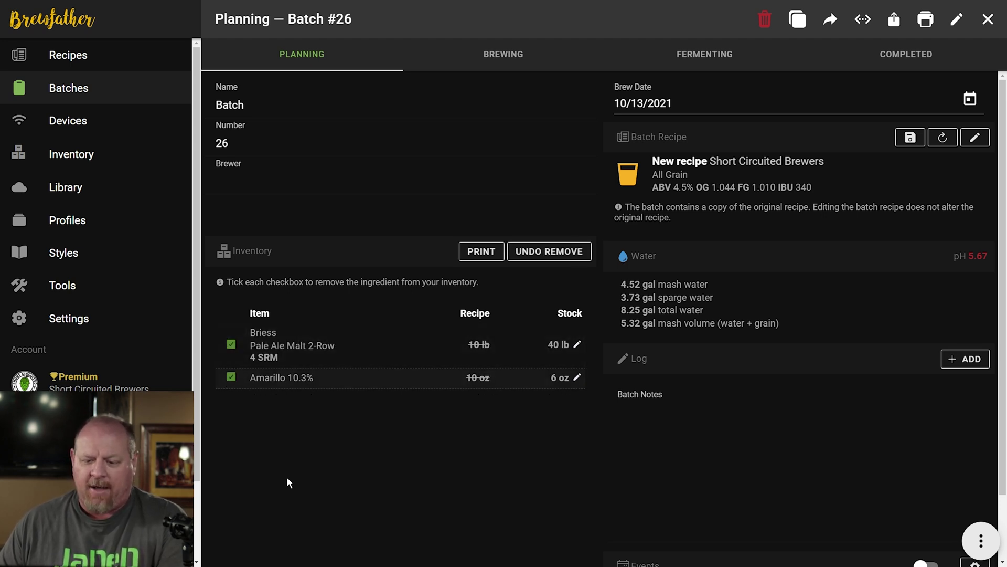
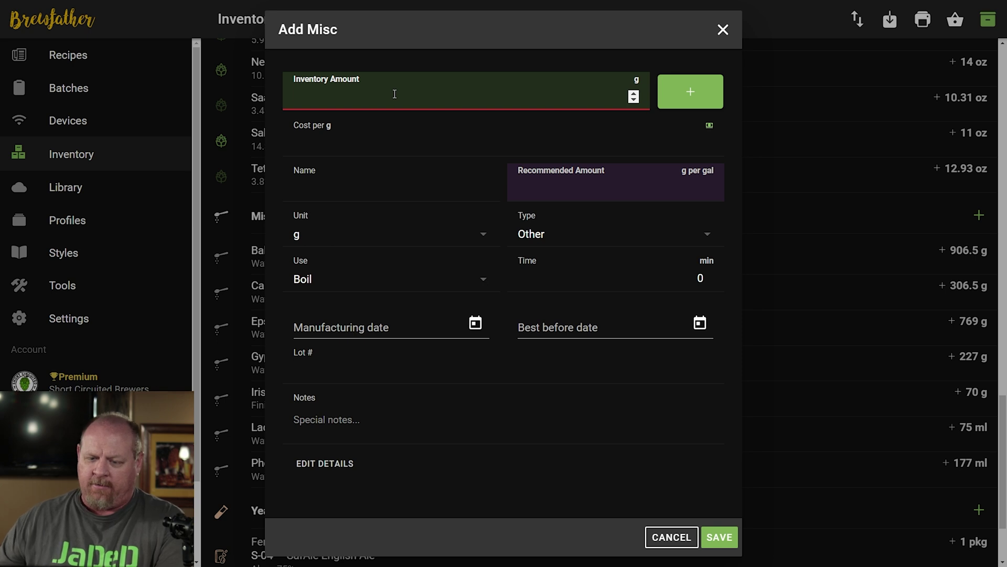
Give the new miscellaneous item an inventory amount of 60 ml and name it "OO Flavors Blueberry"
type("60")
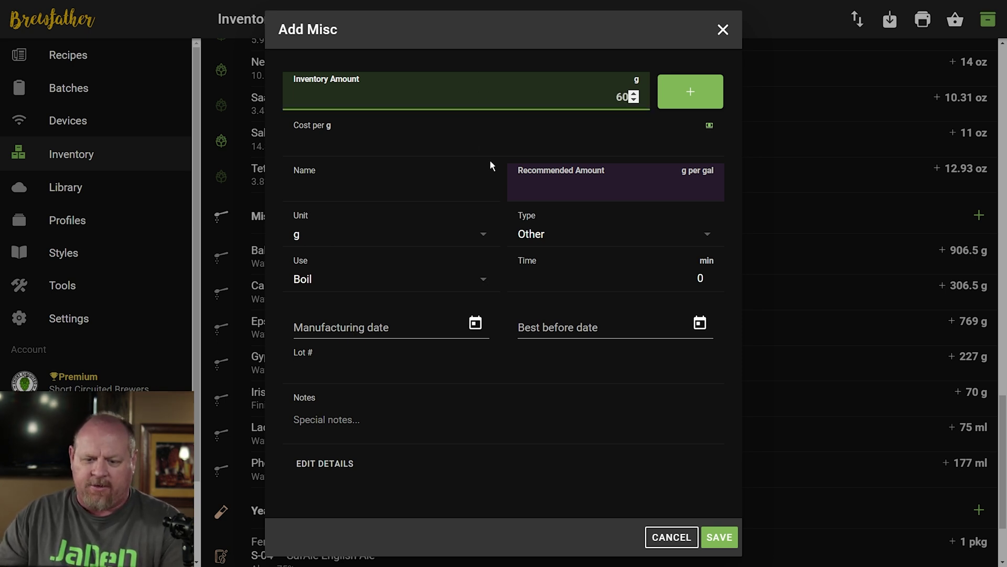
left_click(472, 239)
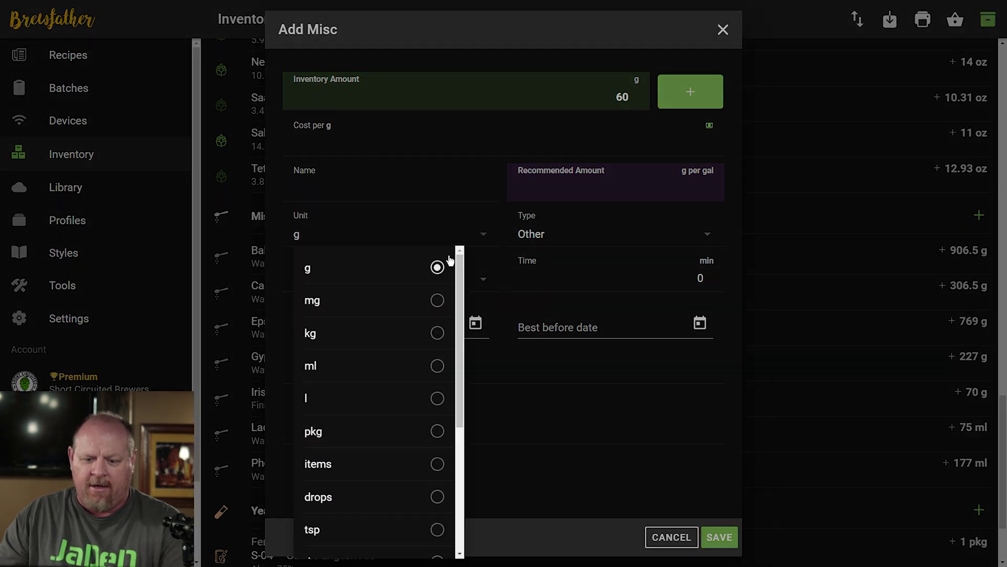
left_click(413, 371)
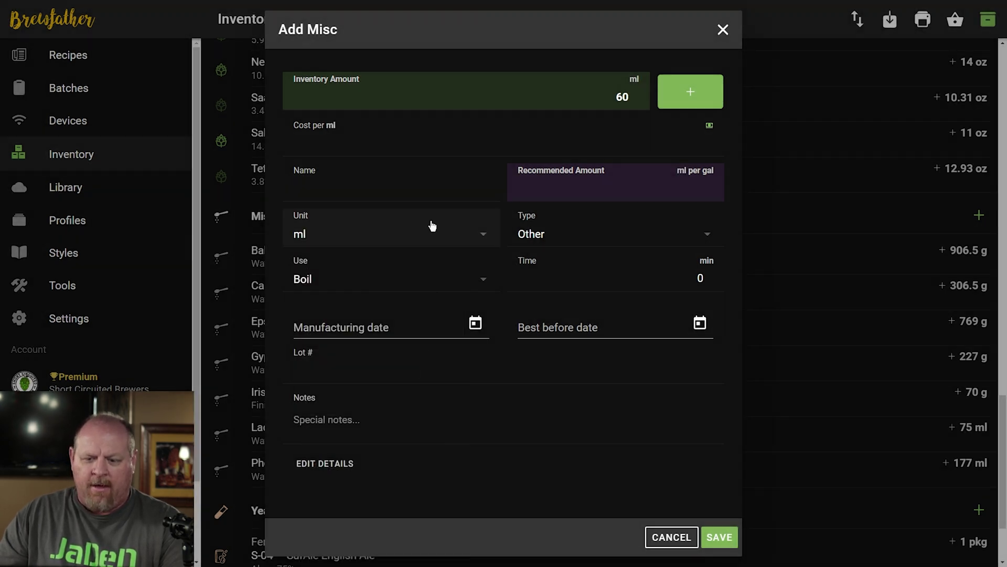
left_click(374, 182)
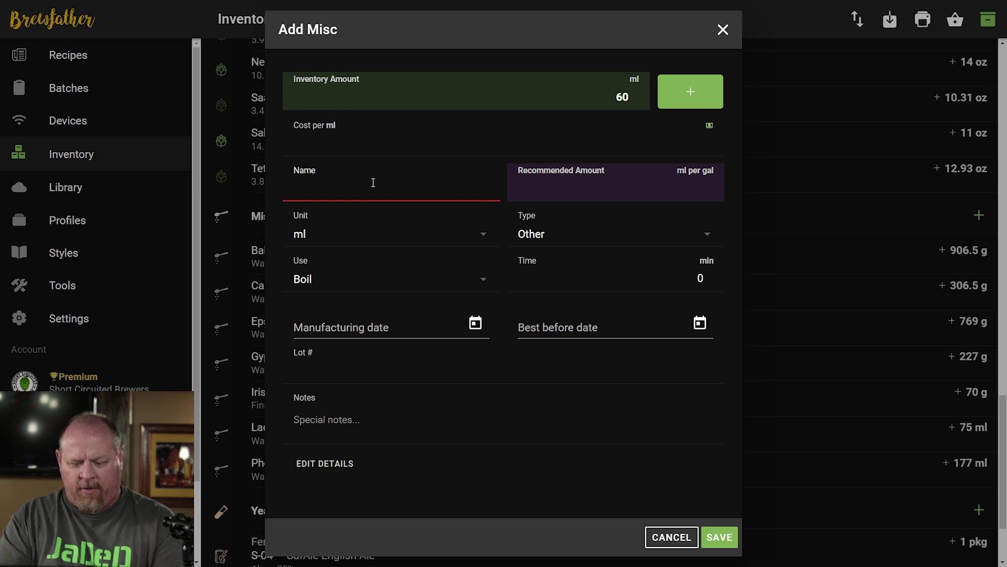
type("OOF")
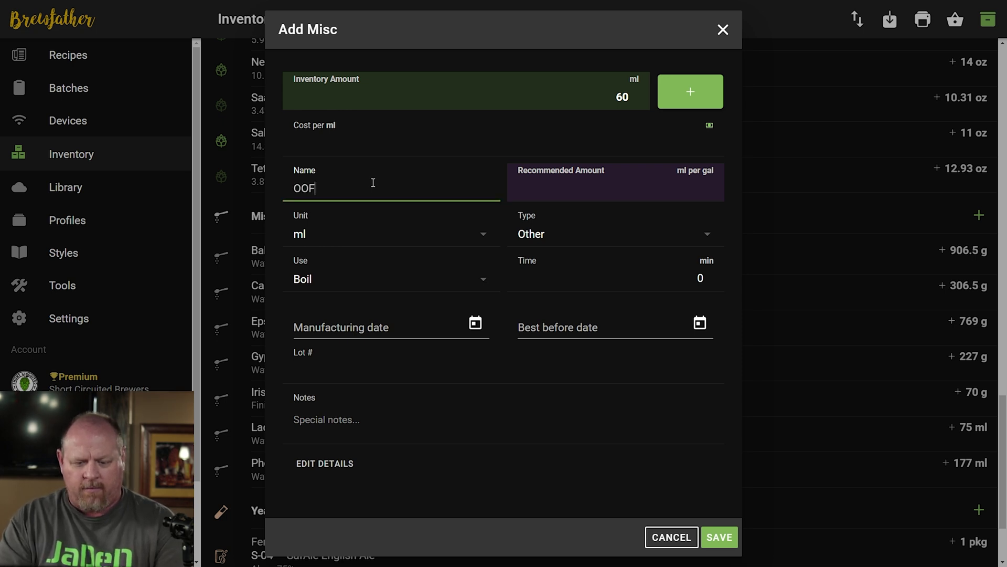
type("llavors Blue")
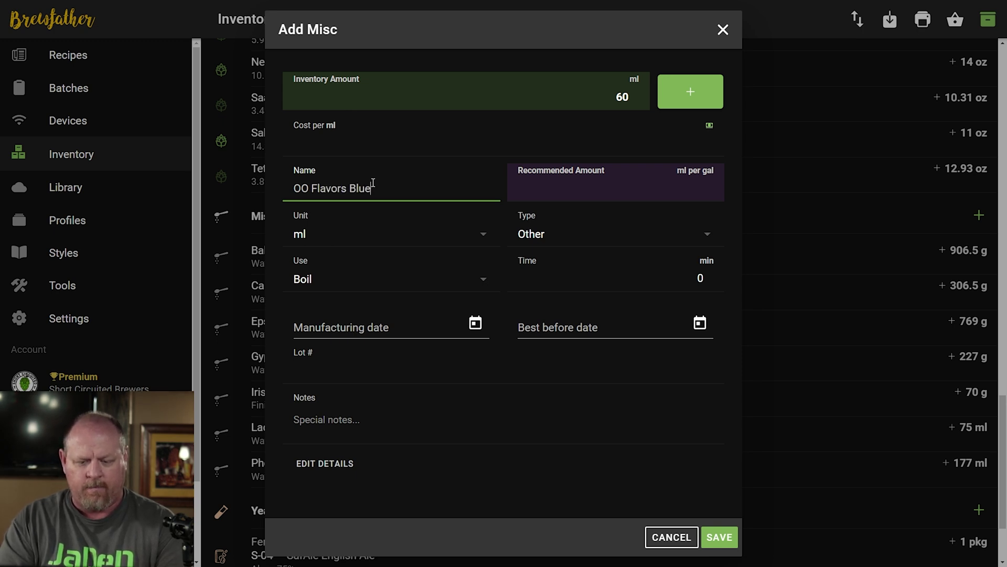
type("berry")
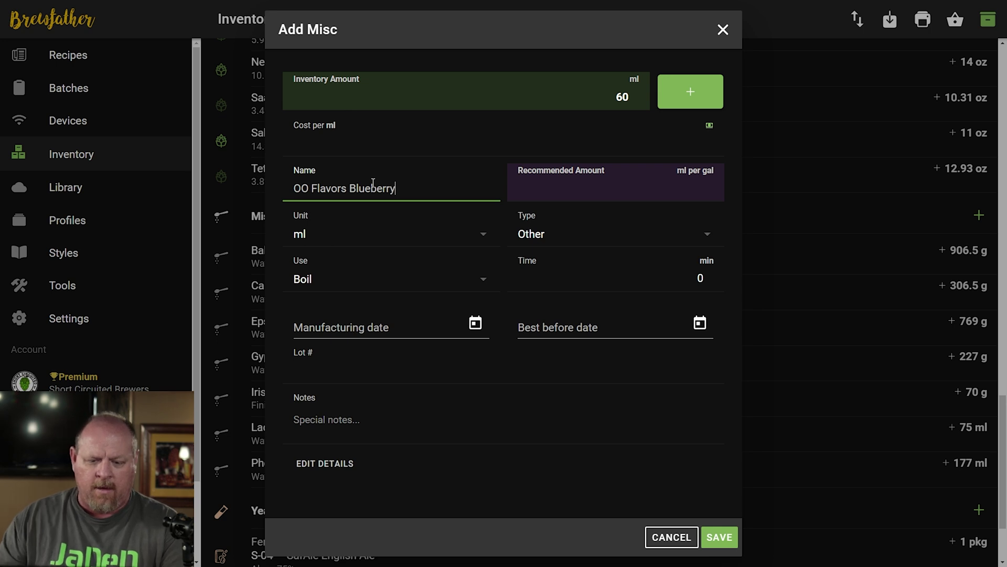
Set the item's use to Bottling, its recommended amount to .015 ml per gal and its type to Flavor
left_click(479, 276)
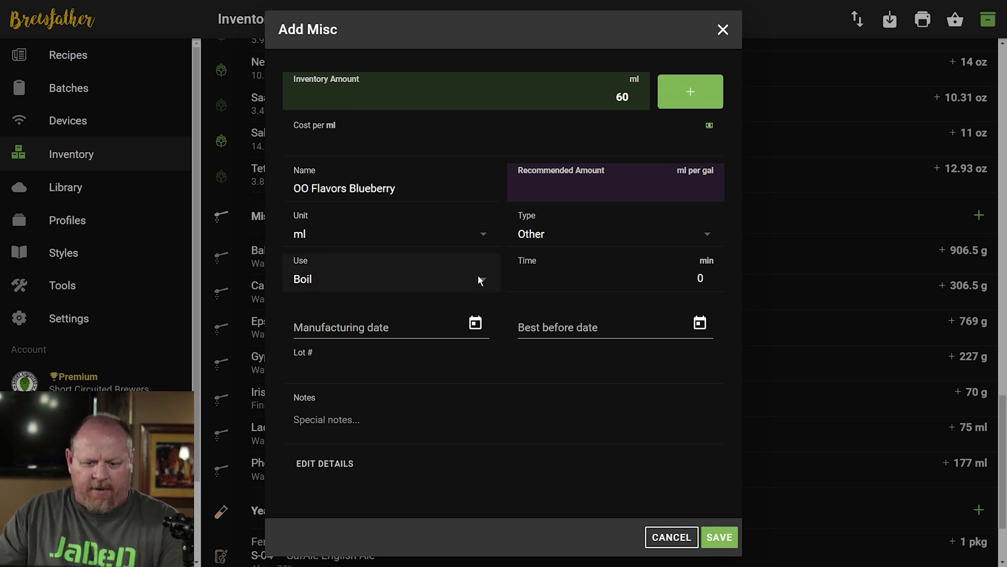
left_click(447, 509)
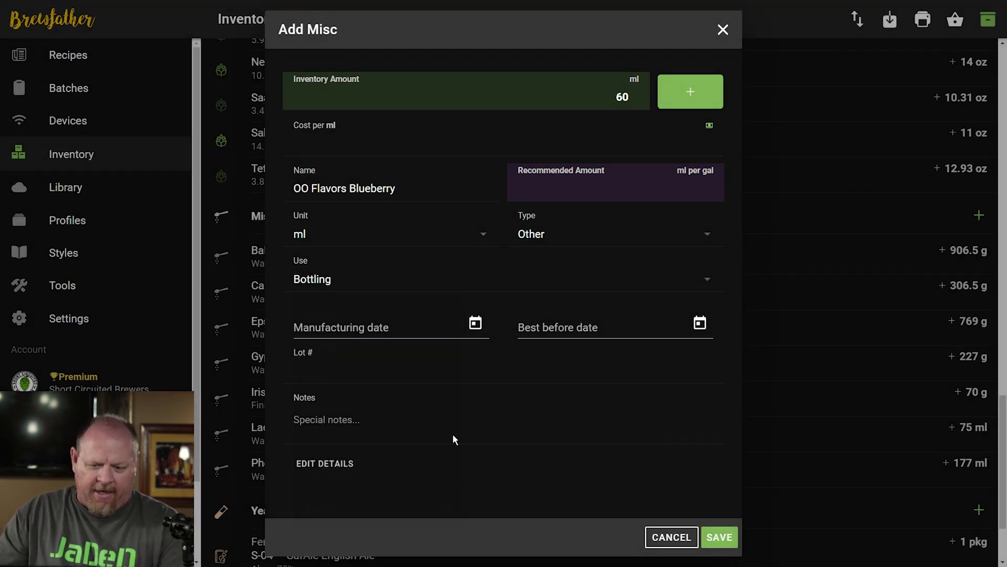
left_click(600, 193)
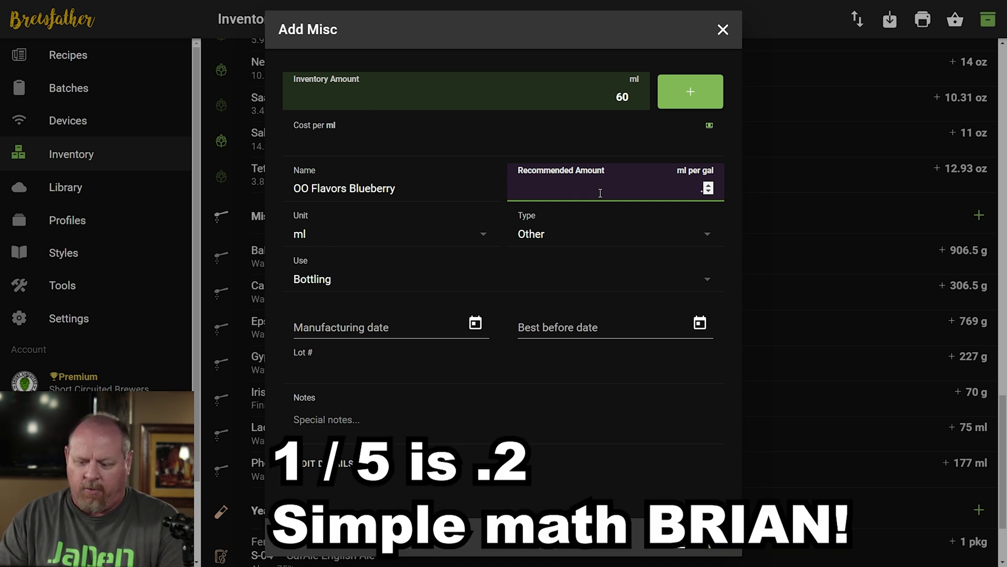
type("015")
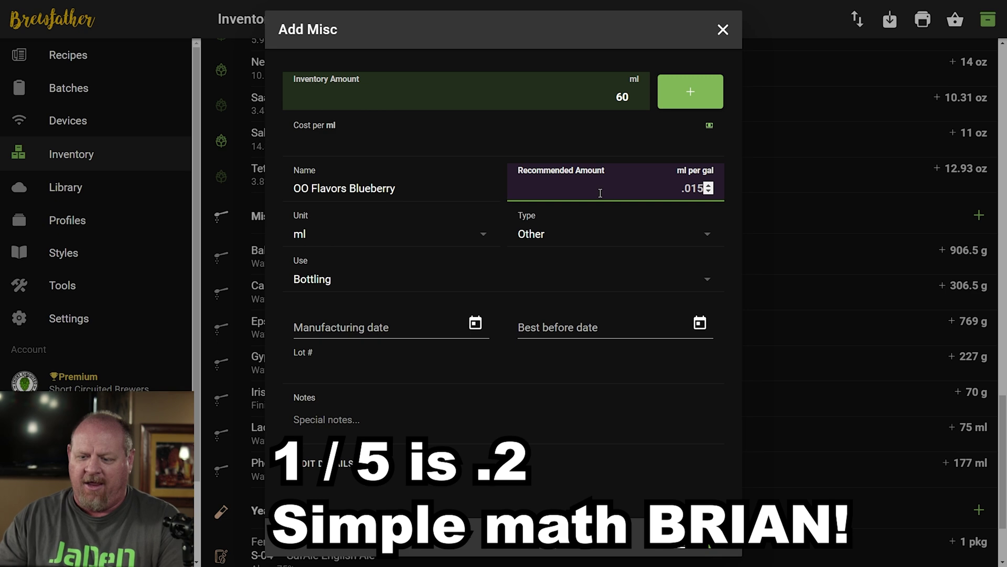
left_click(549, 237)
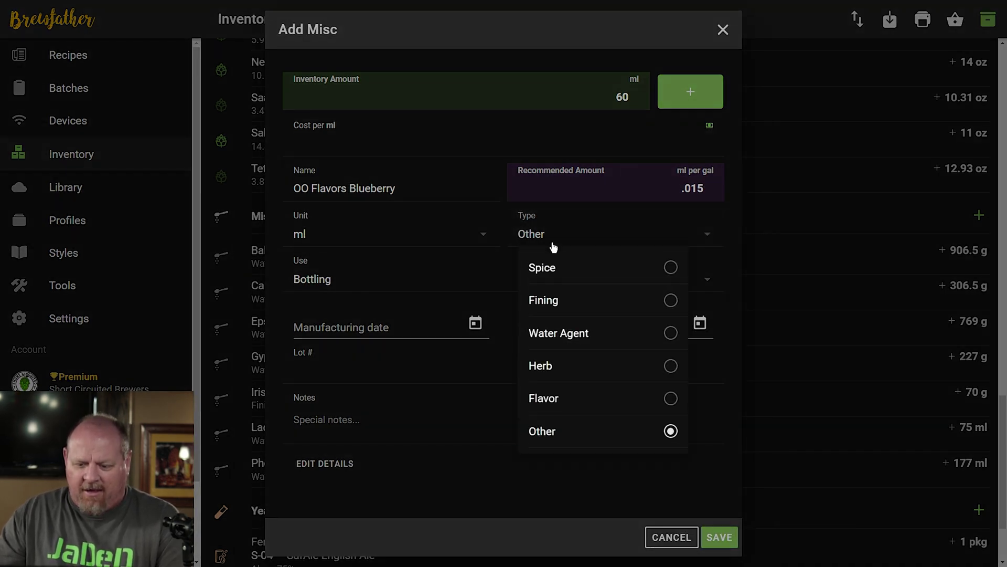
left_click(669, 400)
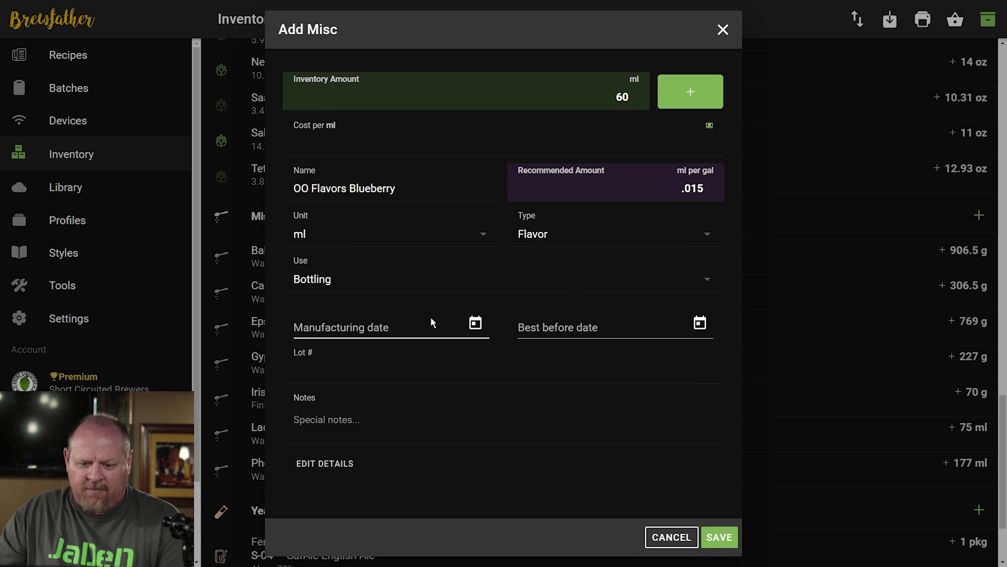
left_click(365, 422)
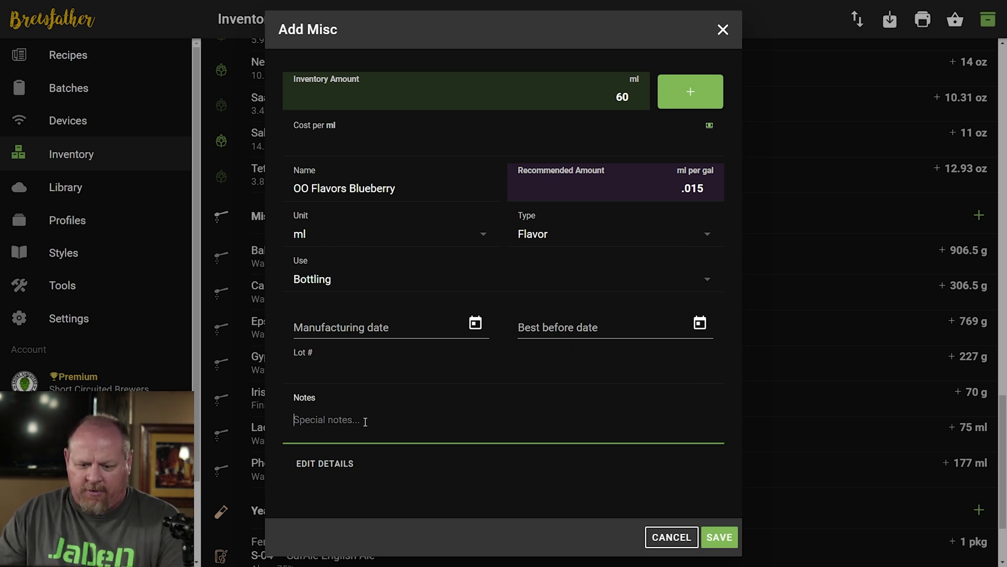
type("Very S")
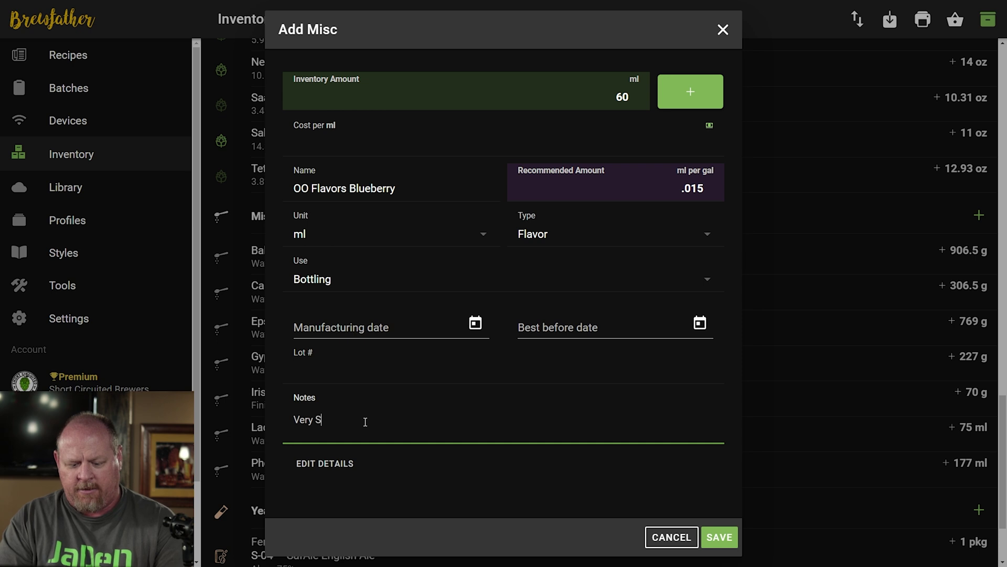
type("trong Blu")
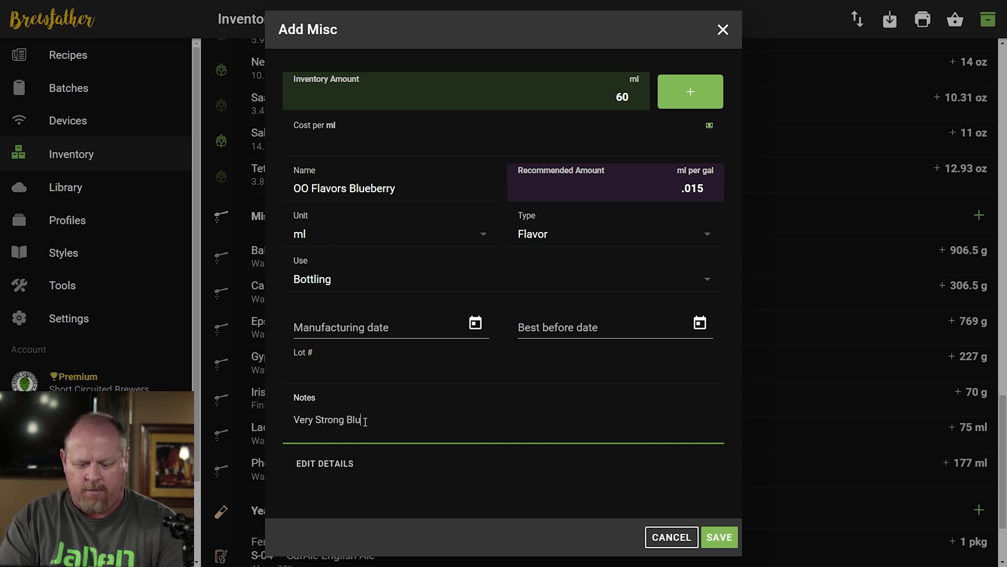
type("eberry aroma a")
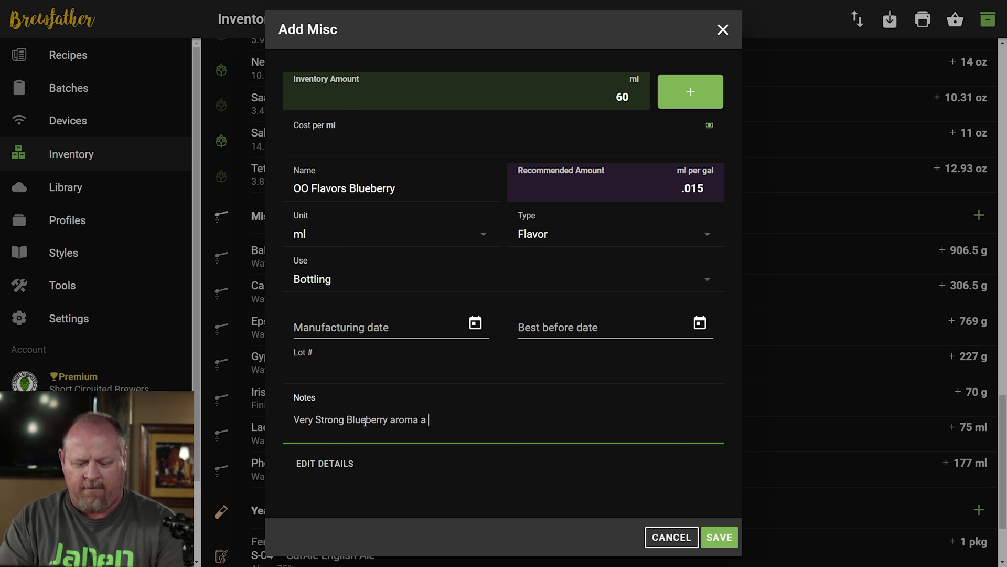
type(" d flavor")
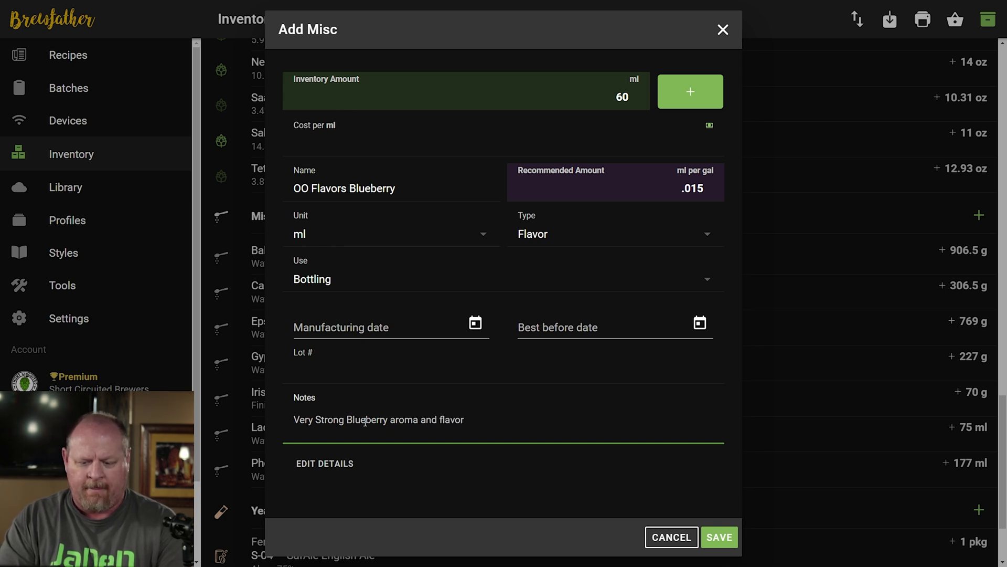
type(" www.")
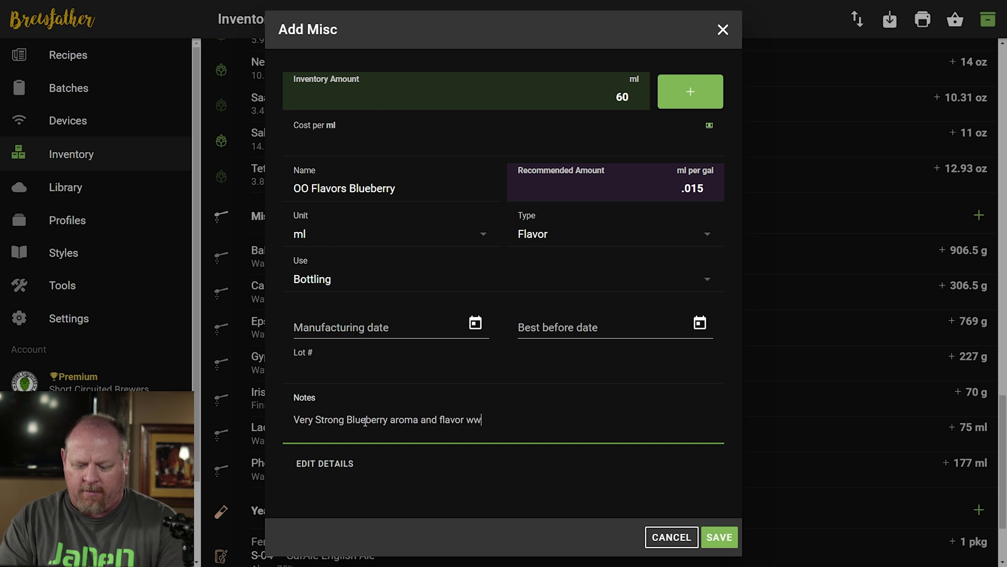
type("oooflavoer")
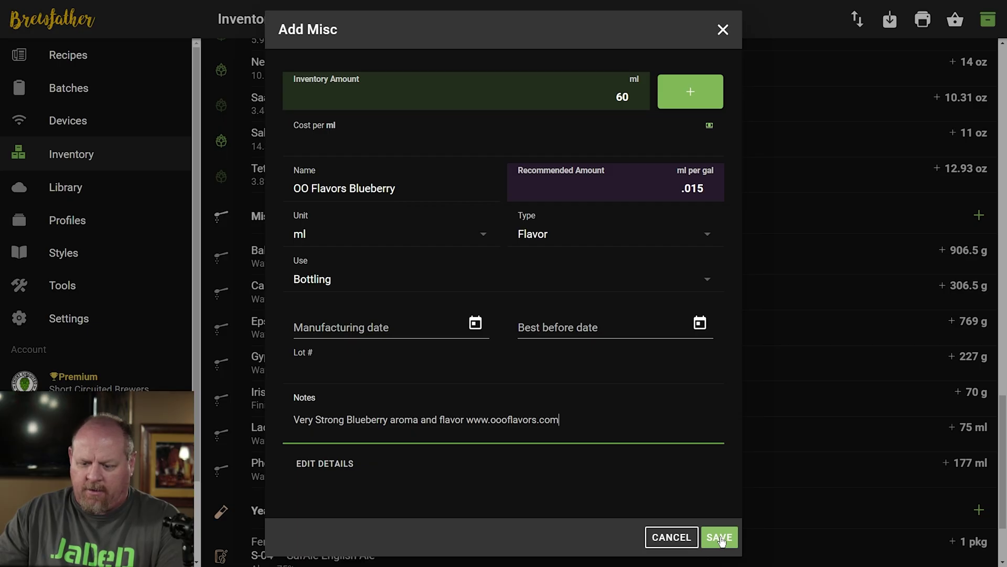
Change the blueberry flavoring's inventory amount to 40 ml and save the item to the inventory
double_click(623, 97)
type("40")
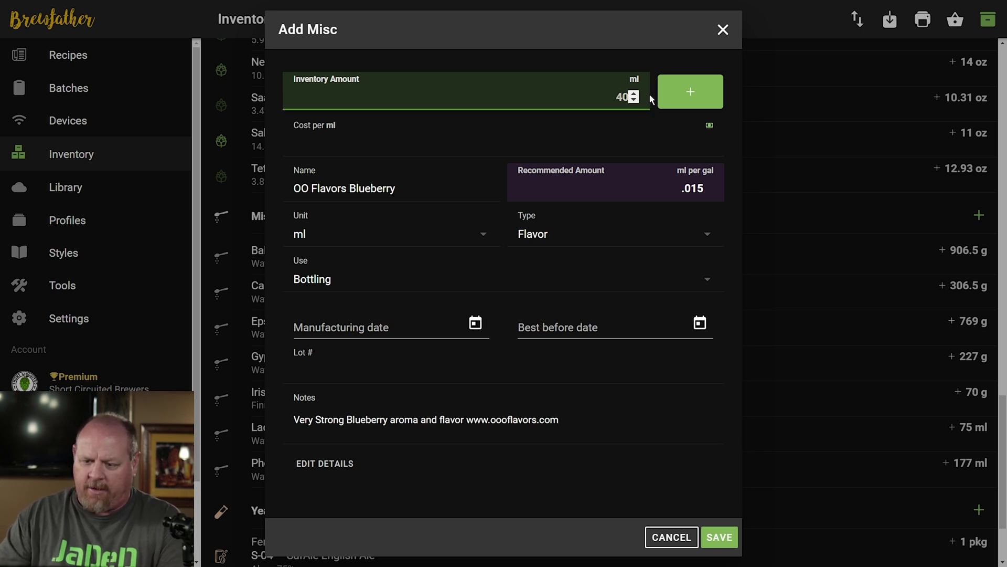
left_click(720, 536)
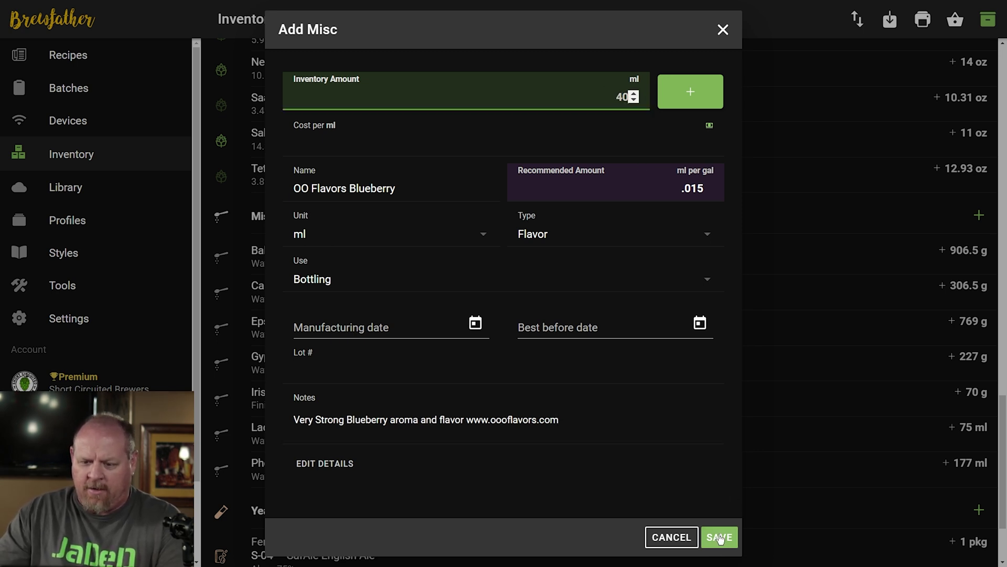
left_click(722, 30)
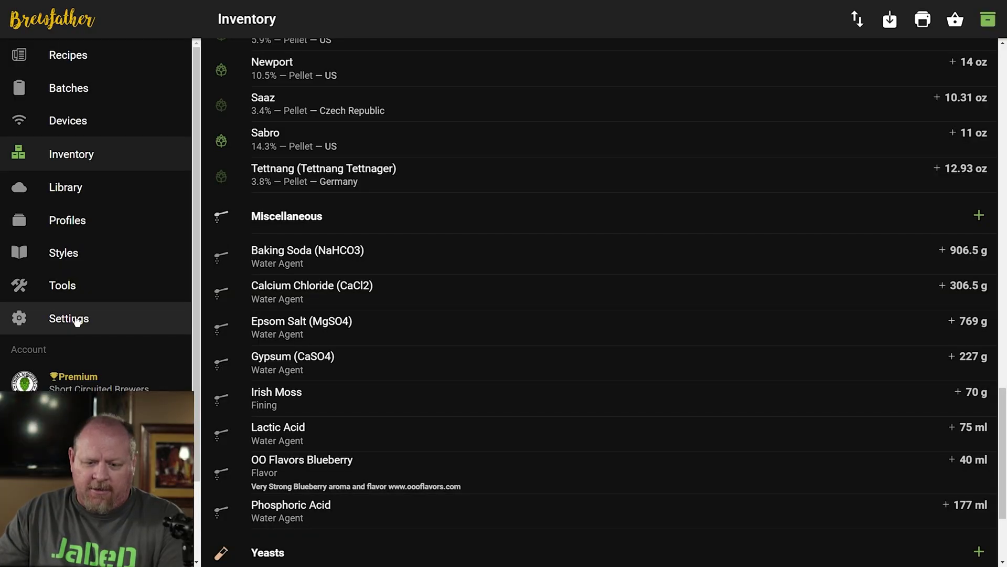
Find the data update request management in the settings by searching for "mana", and create a new data submission
left_click(77, 322)
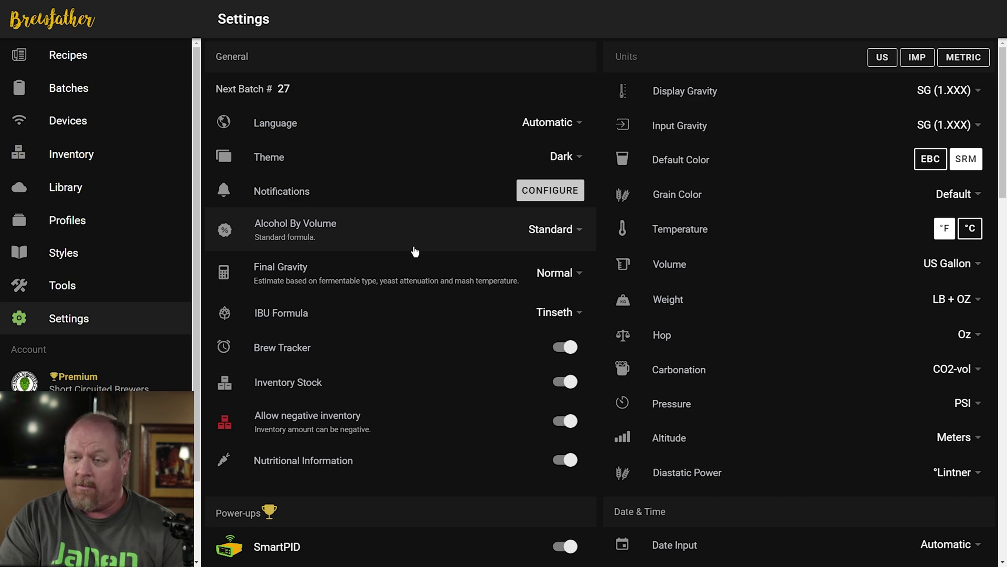
key("ctrl+f")
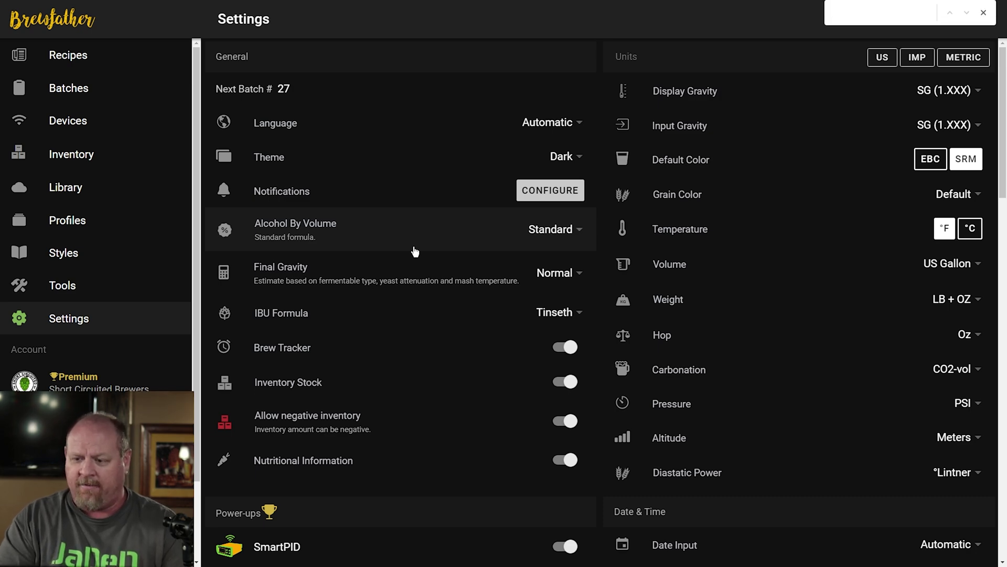
type("mana")
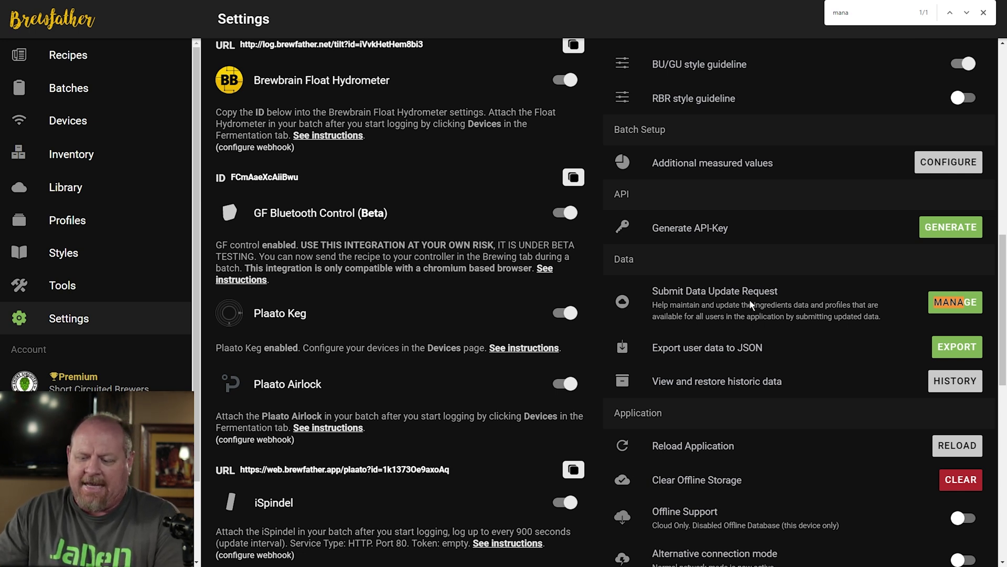
left_click(956, 302)
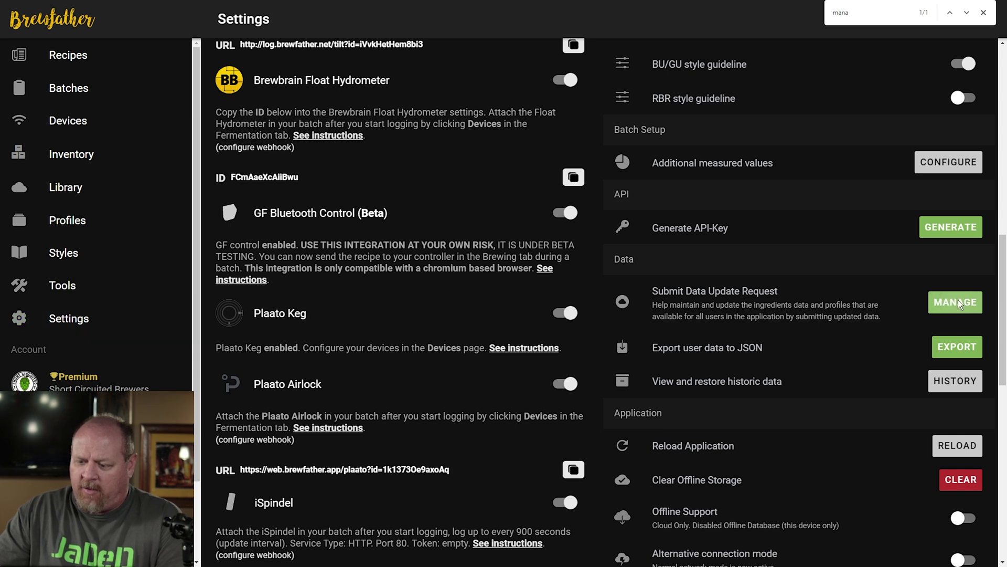
left_click(983, 12)
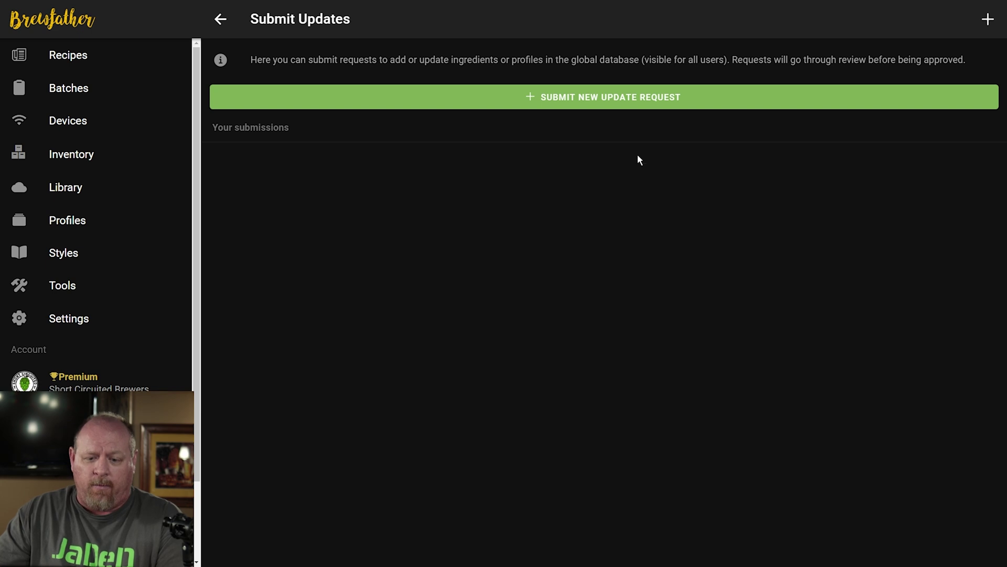
left_click(612, 99)
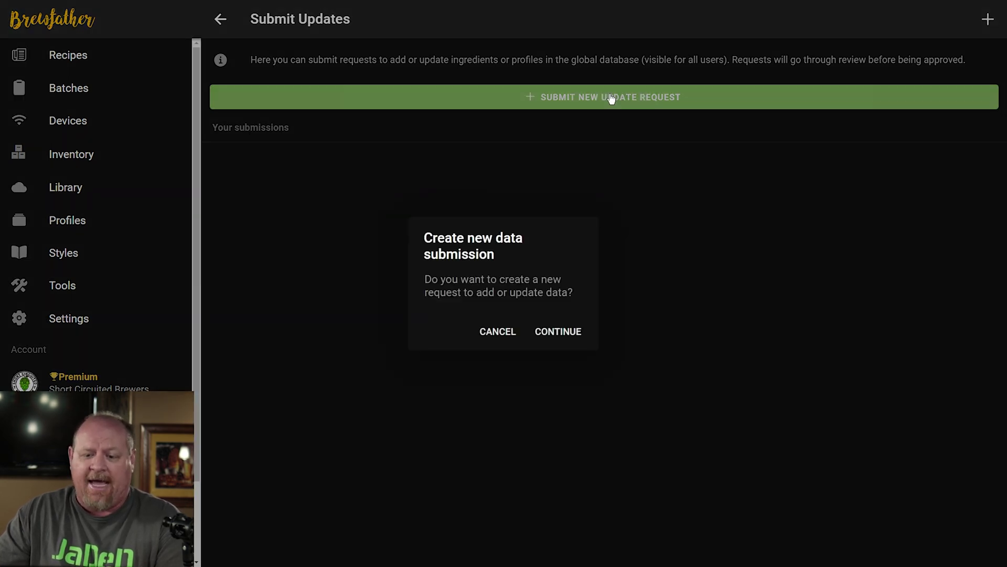
left_click(560, 334)
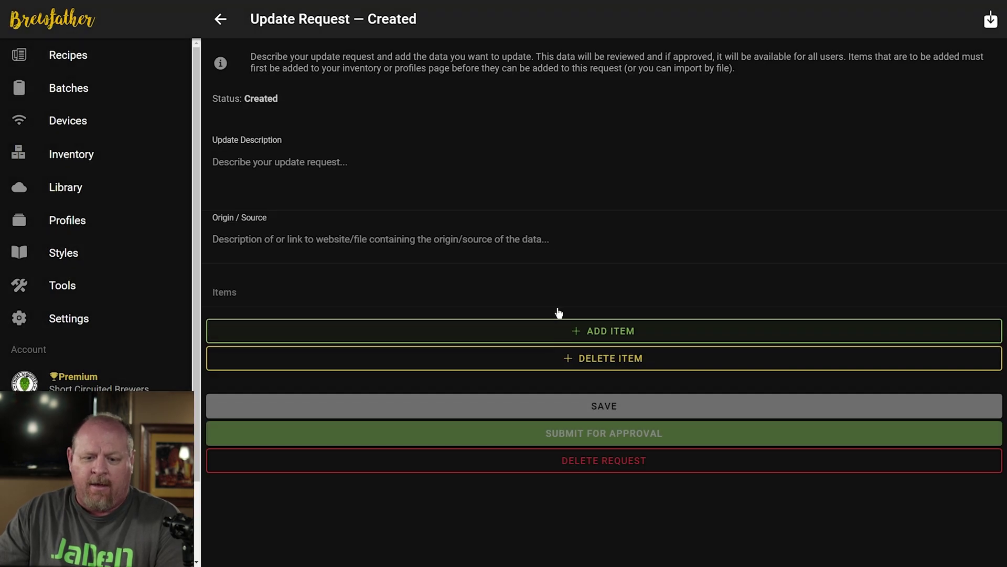
Enter "Blueberry flavoring request" as the update description of the new request
left_click(380, 168)
type("Blueberry flavo")
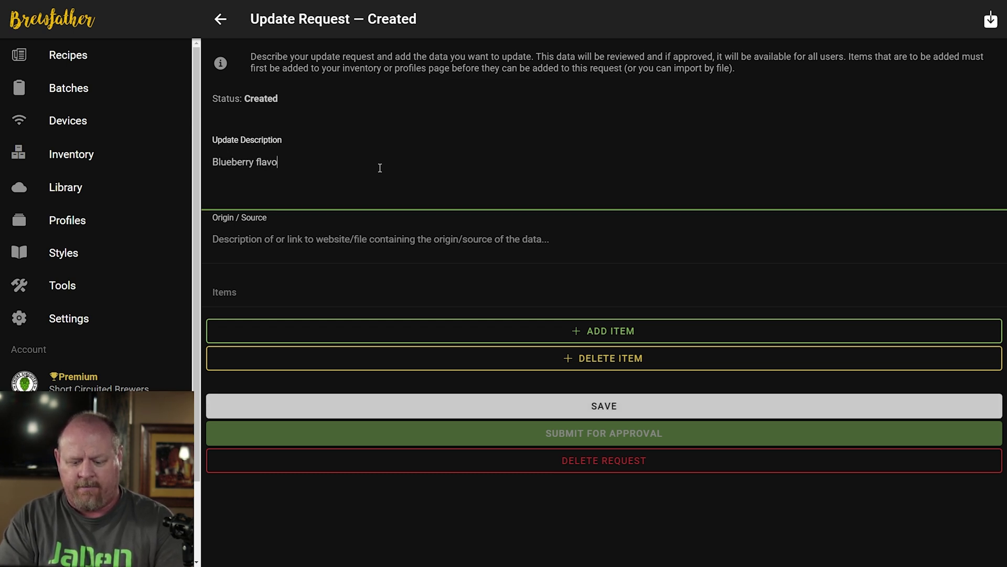
type("gin")
key("BackSpace")
key("BackSpace")
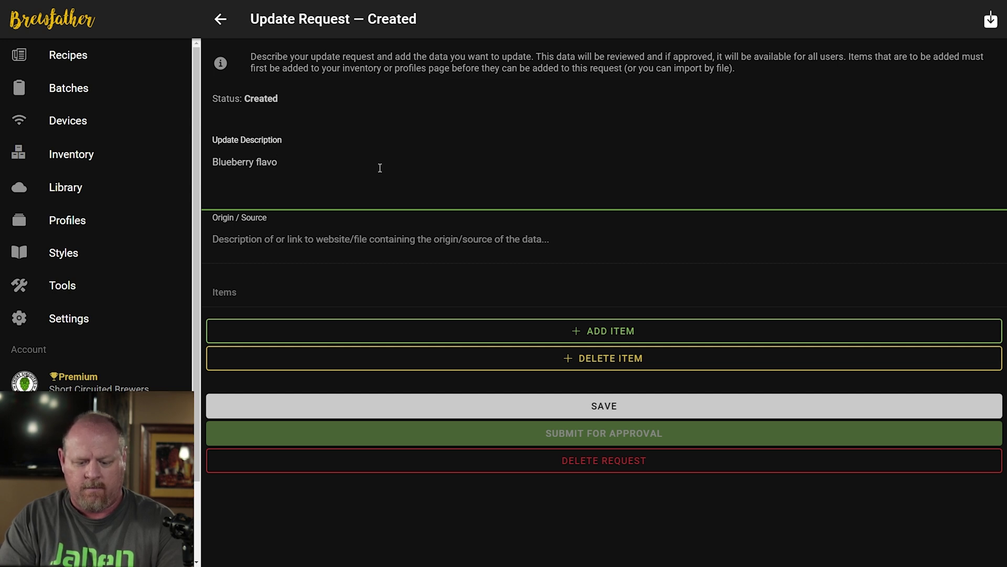
type("ring request")
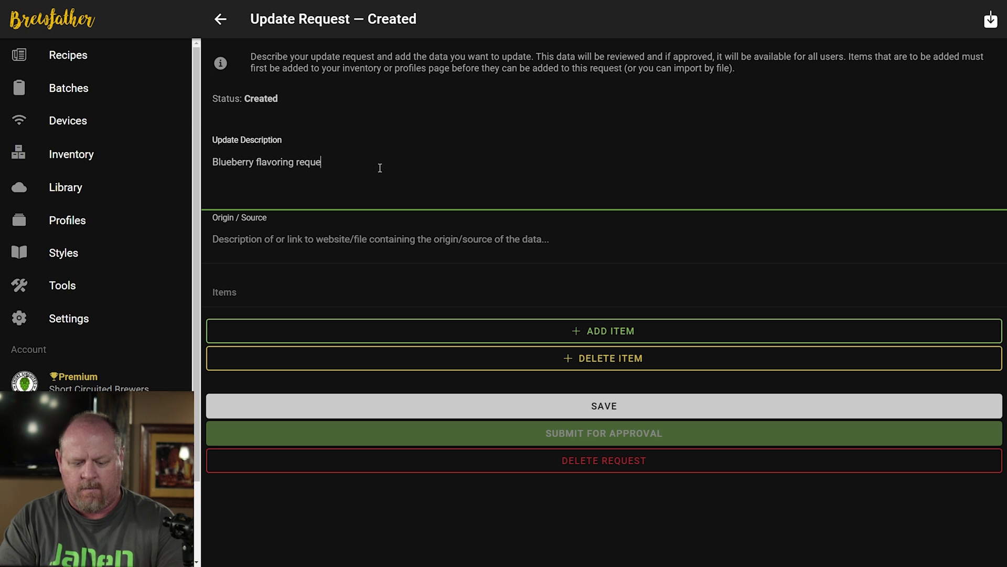
left_click(370, 246)
type("www.")
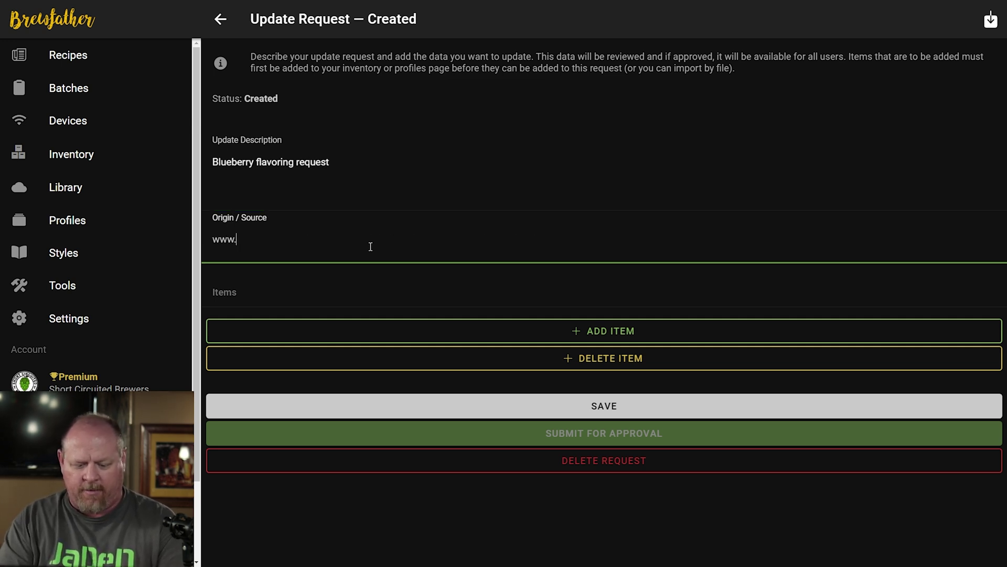
type("ooofl;avors")
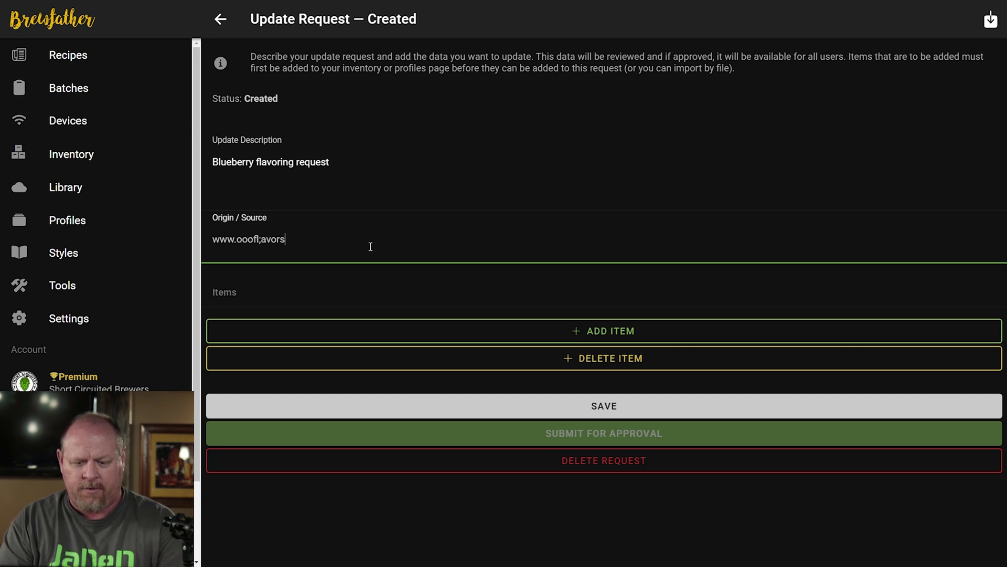
key("BackSpace")
key("BackSpace")
key("BackSpace")
key("BackSpace")
key("BackSpace")
key("BackSpace")
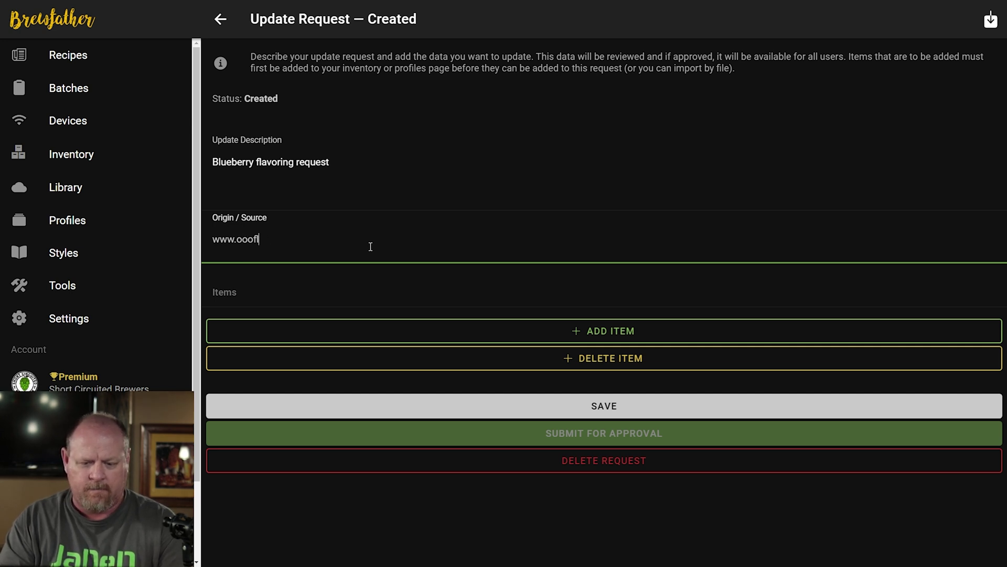
type("avors.")
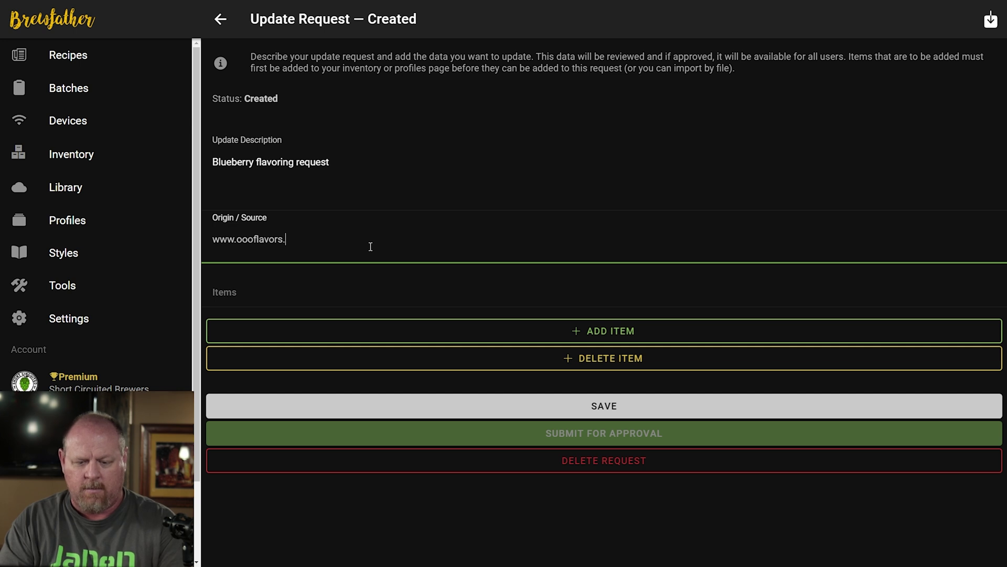
type("com")
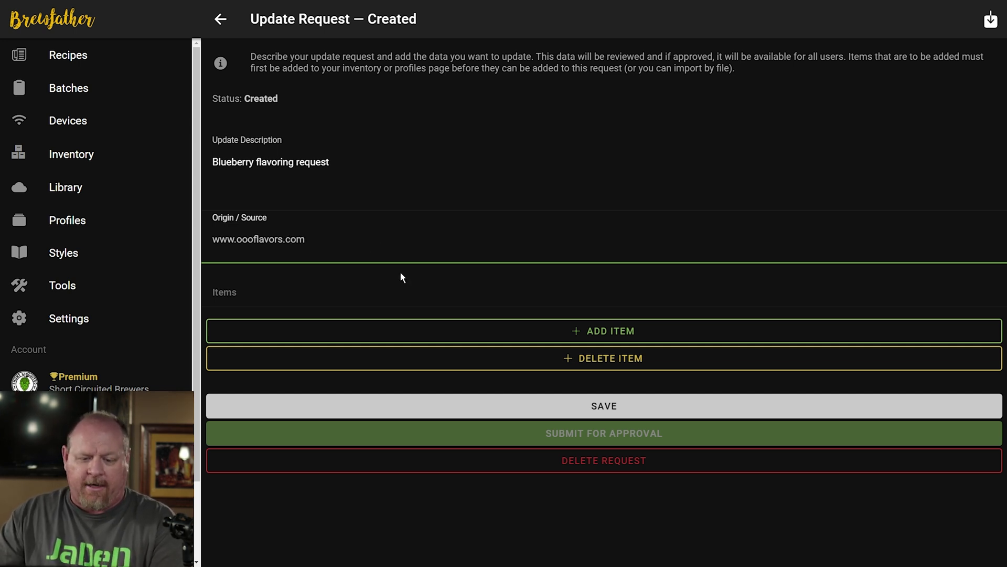
Add a misc item to the request, choosing OO Flavors Blueberry from the inventory
left_click(603, 332)
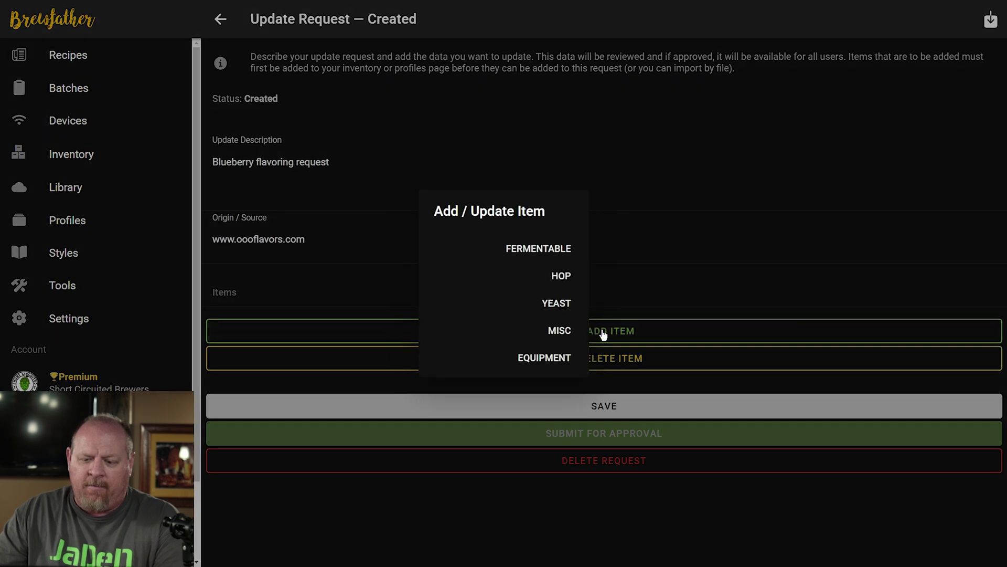
left_click(559, 331)
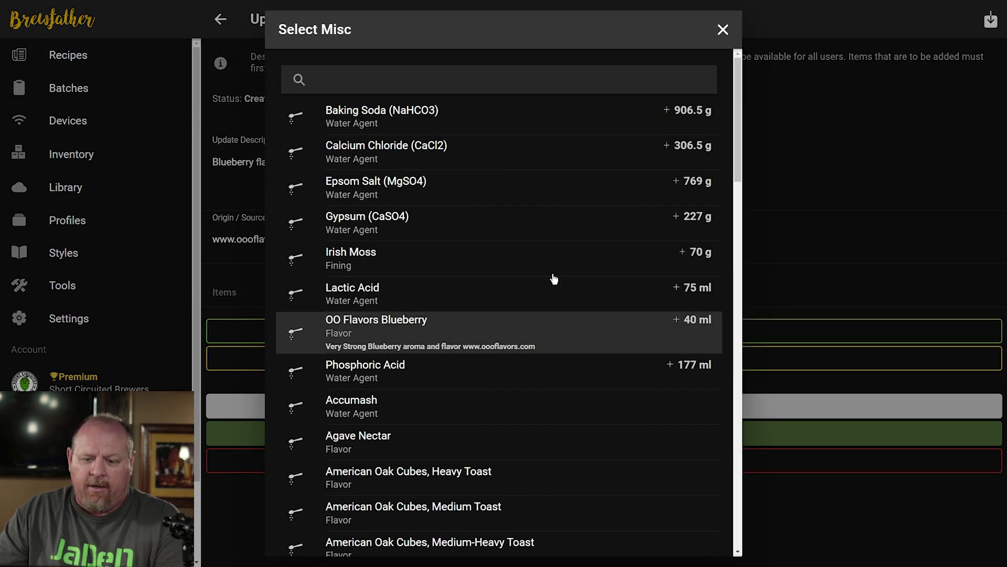
left_click(455, 328)
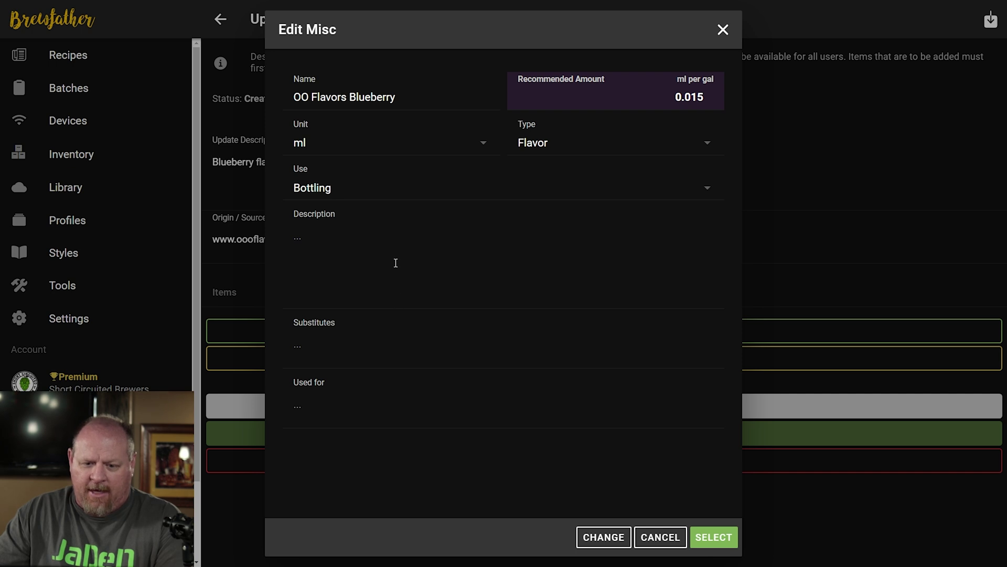
Give the blueberry item the description "Very Strong flavor"
left_click(352, 240)
type("Veey St")
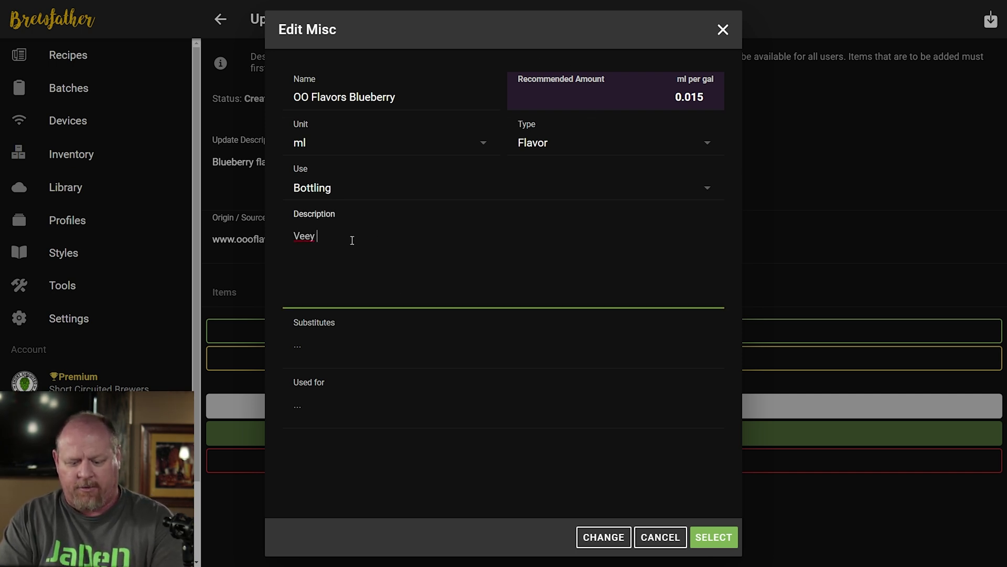
key("BackSpace")
key("BackSpace")
key("BackSpace")
key("BackSpace")
key("BackSpace")
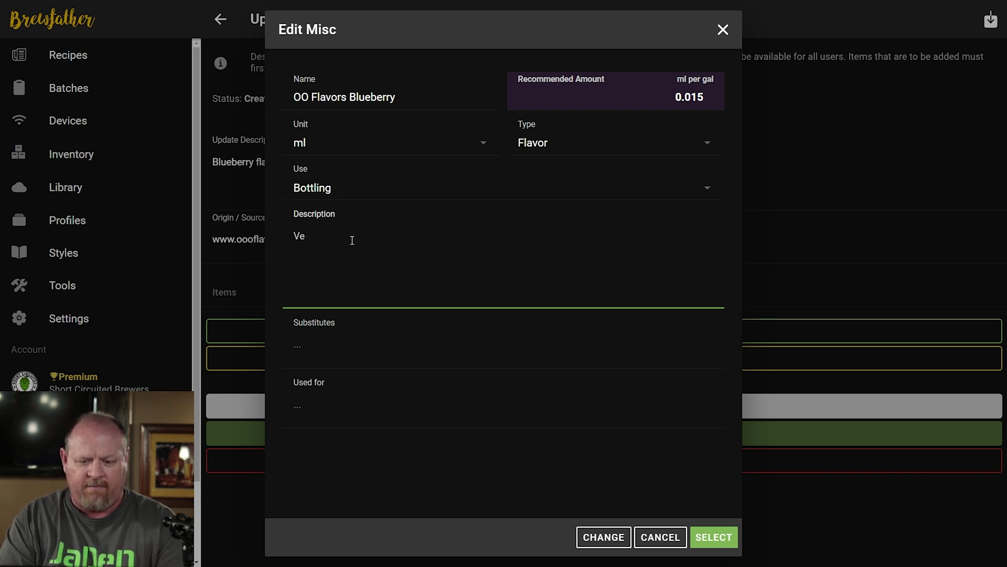
type("ry S")
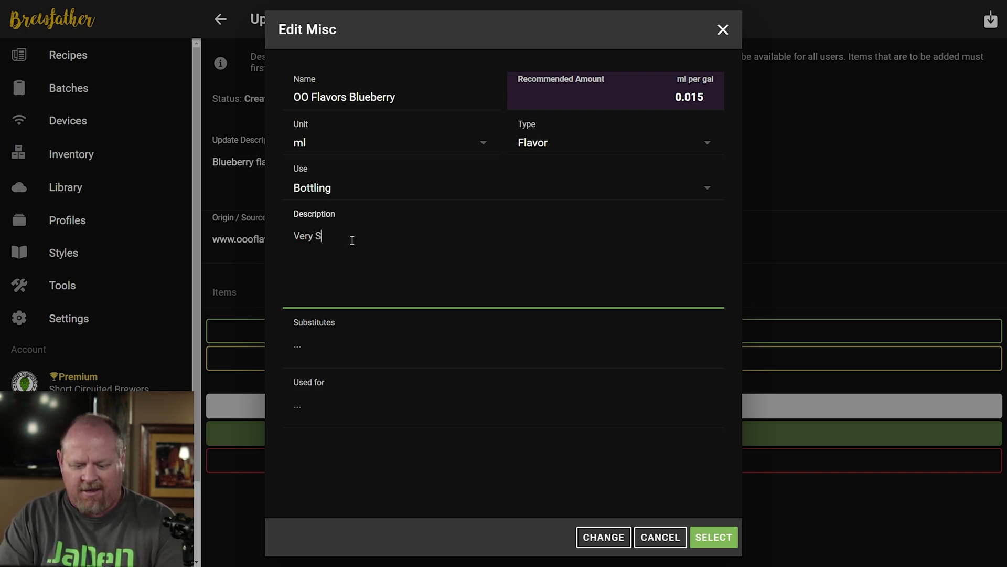
type("trong flavor")
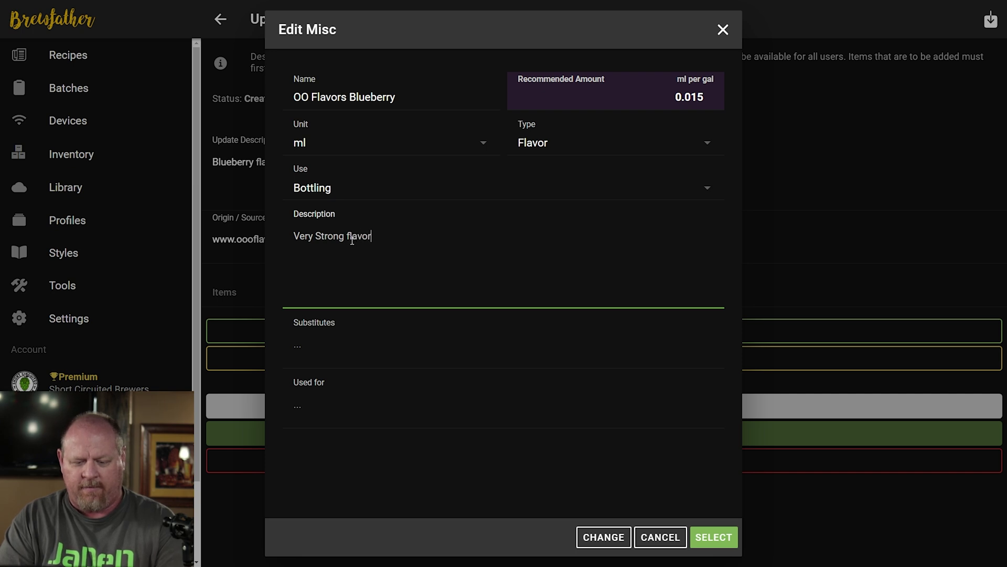
Set the item's substitutes to "Brewers Best" and its used-for text to "Flavoring beer in the bottle or keg"
left_click(347, 342)
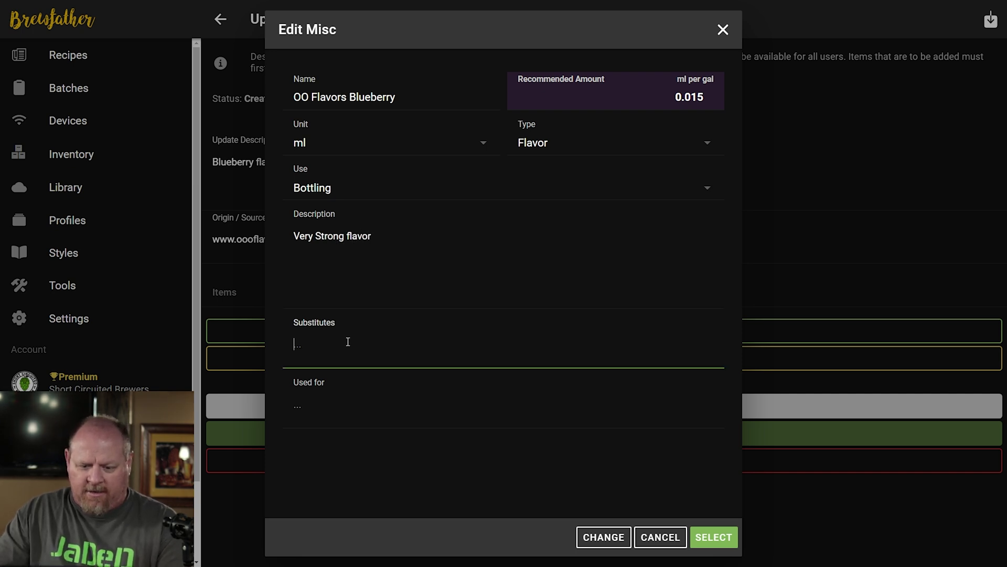
type("Brewer")
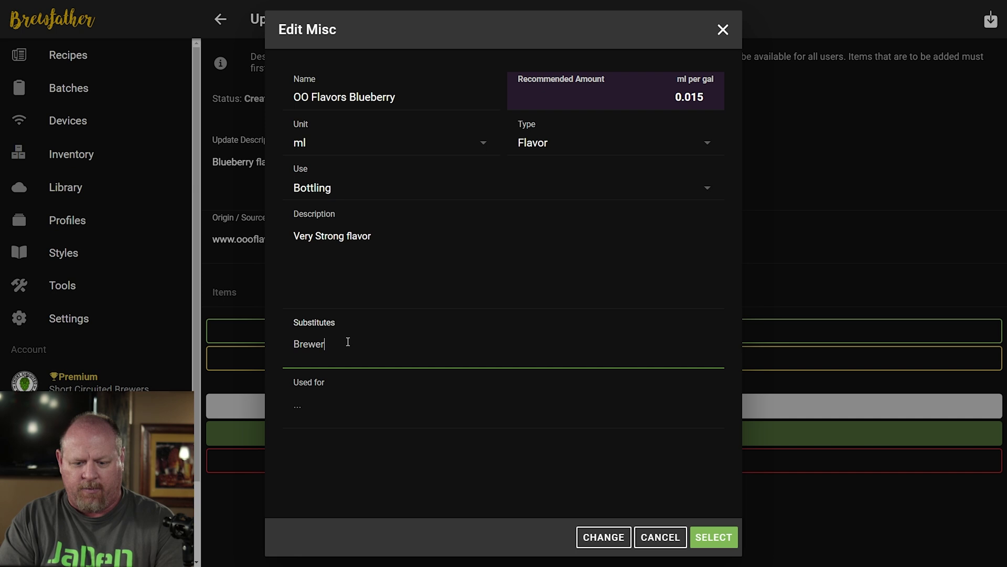
type("s Best")
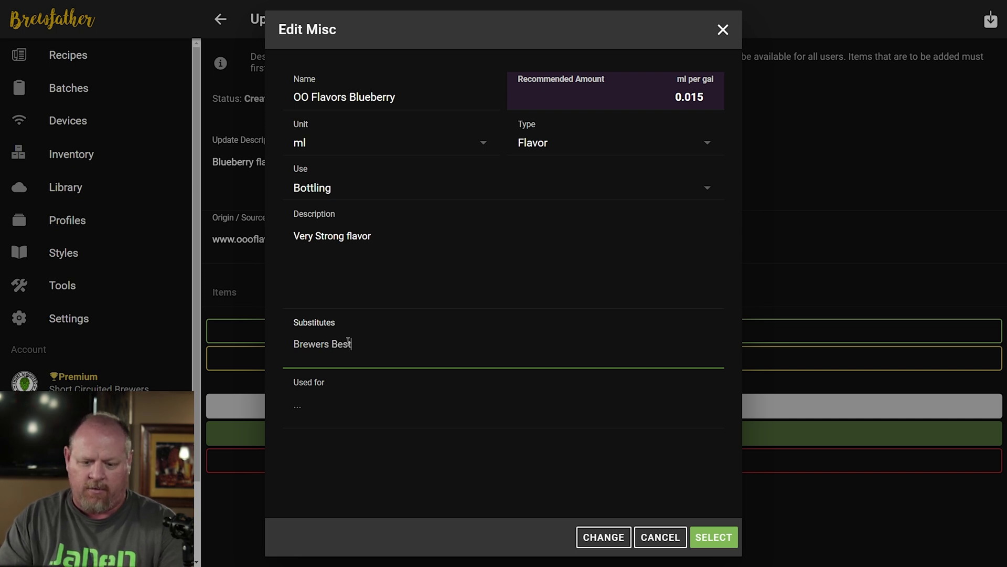
left_click(410, 408)
type("Flavoring beer i")
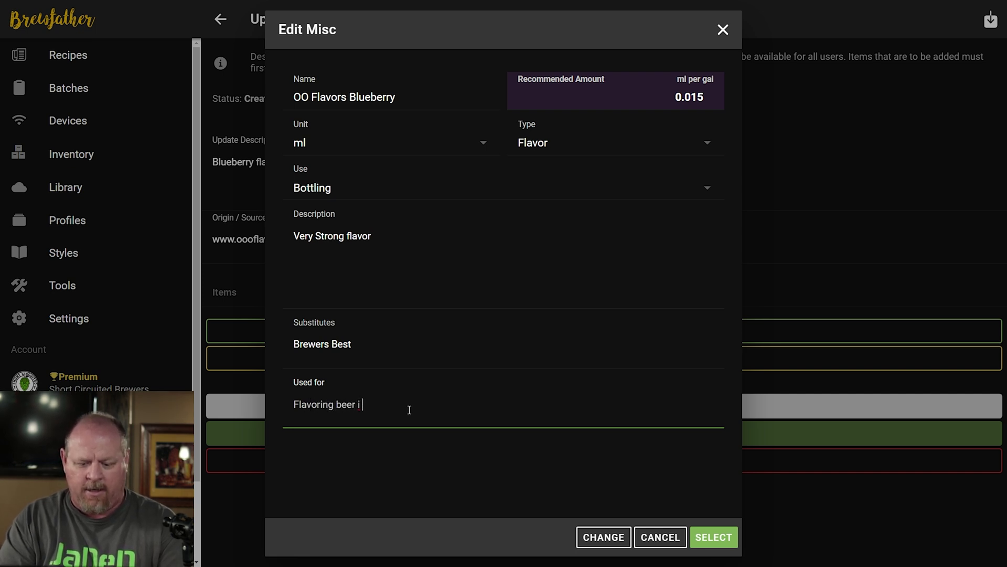
type("n the bottle or keg")
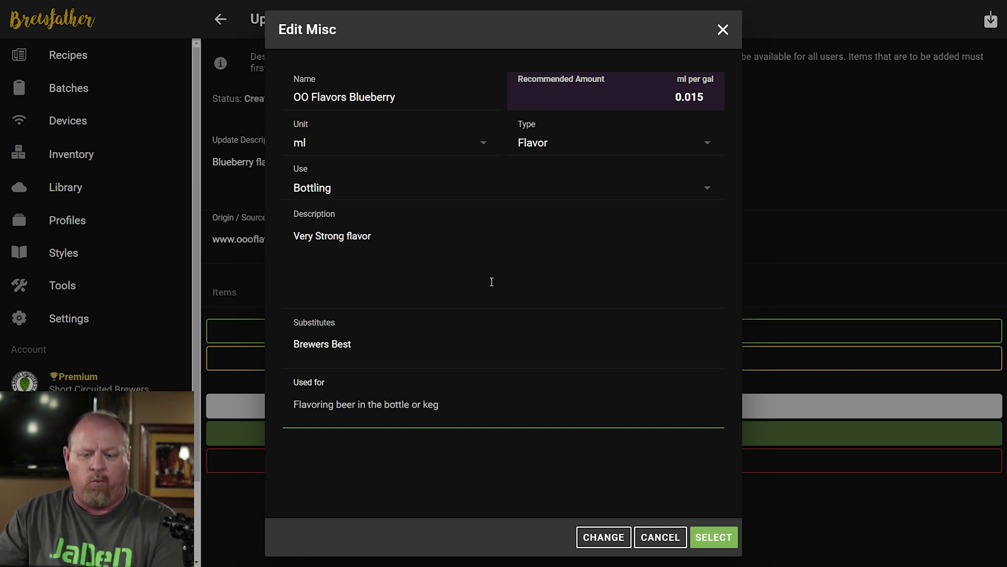
Accept the edited blueberry item into the update request and submit the request for approval
left_click(714, 537)
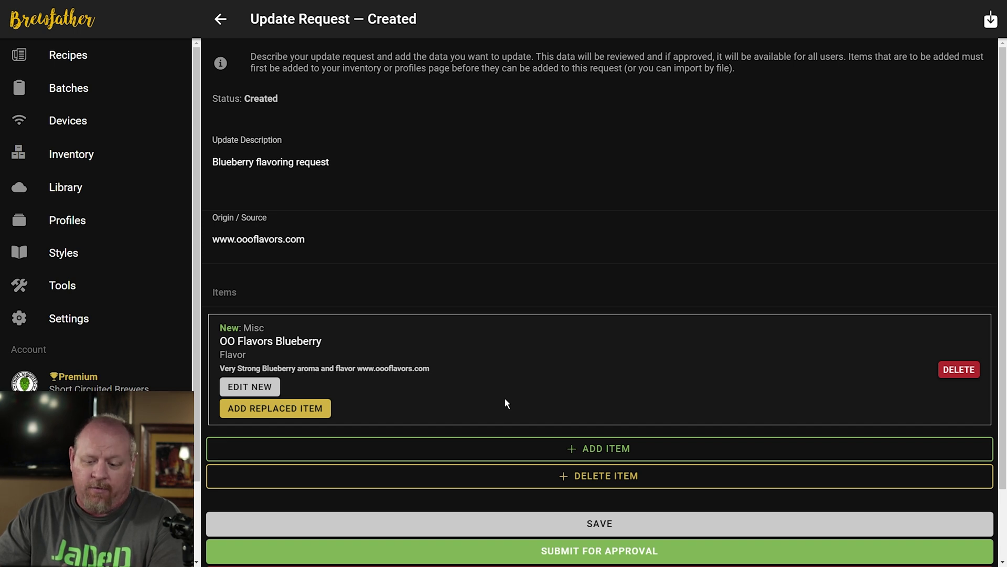
left_click(601, 553)
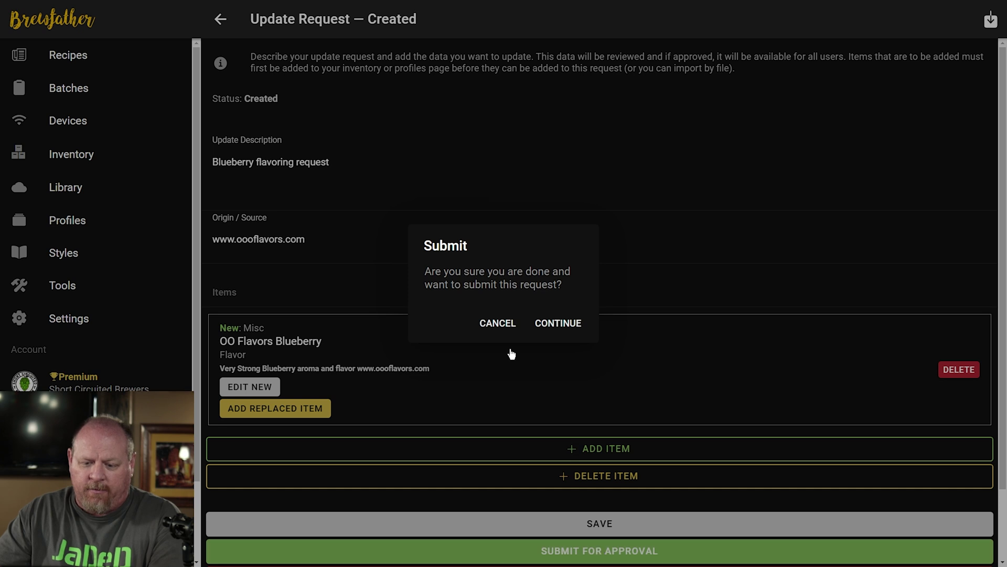
left_click(542, 328)
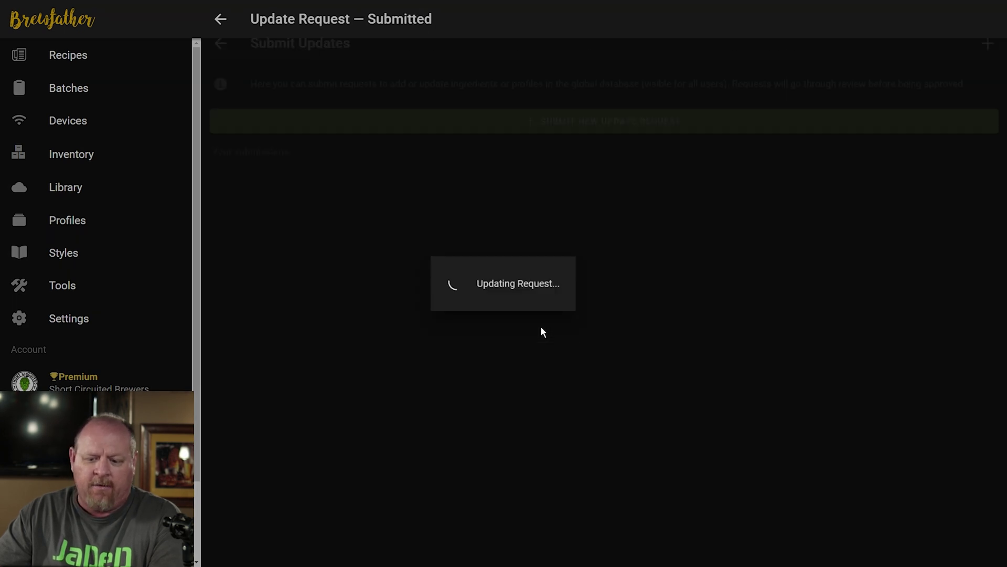